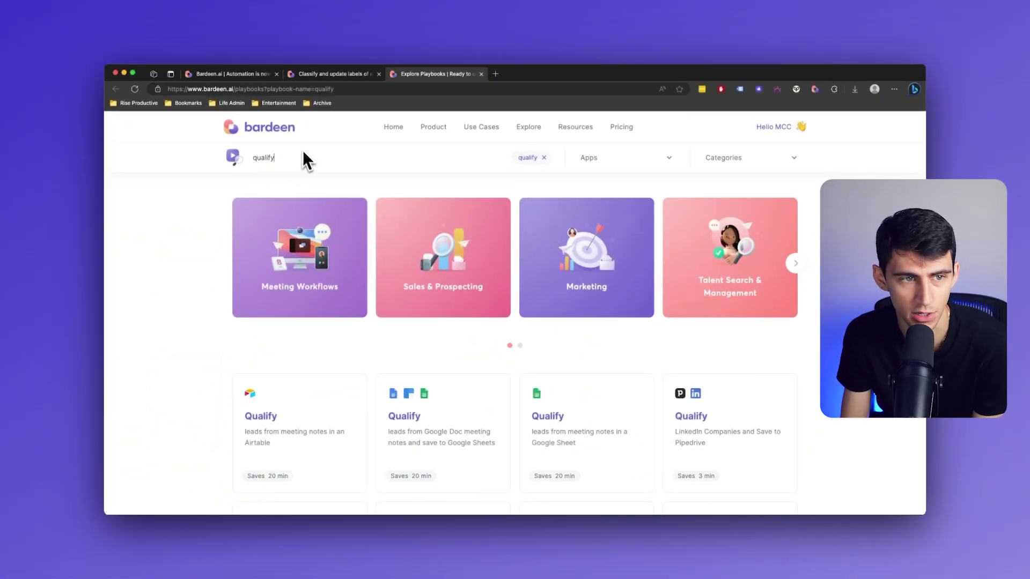
- Search playbooks for 'classify' and open the Classify past emails to Airtable playbook page
{"action": "double_click", "coordinate": [257, 158]}
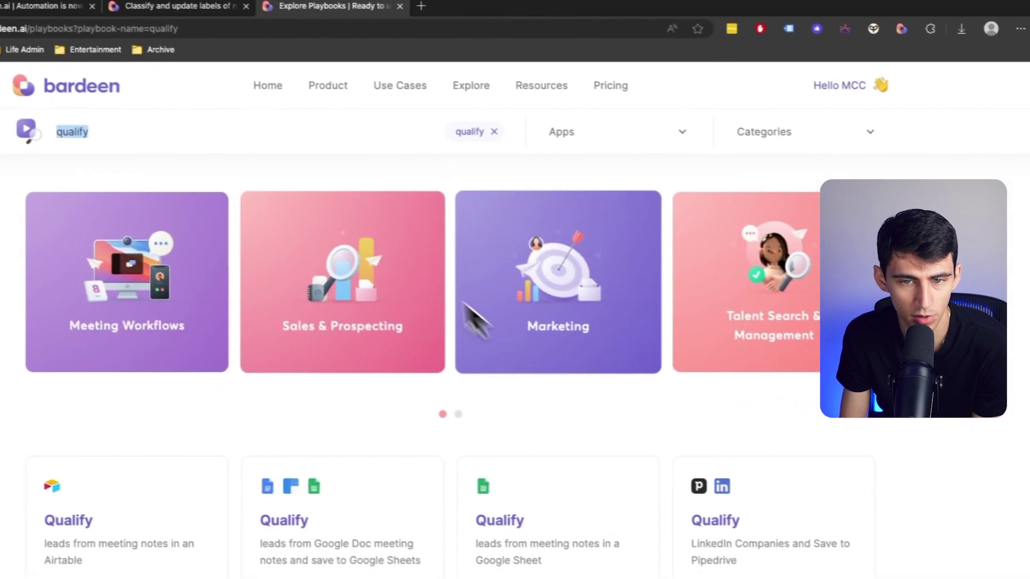
{"action": "scroll", "coordinate": [482, 349], "scroll_direction": "down", "scroll_amount": 3}
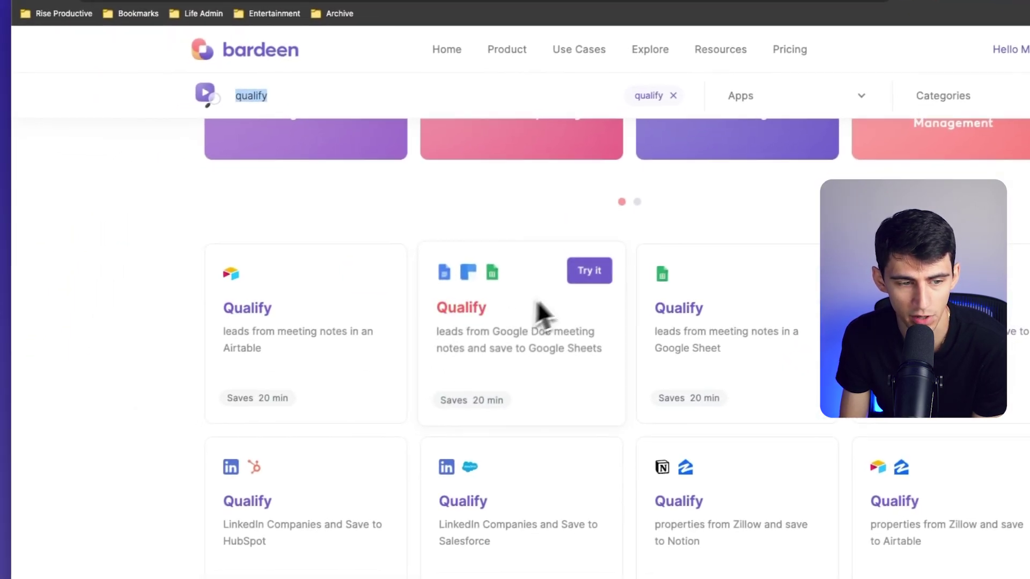
{"action": "scroll", "coordinate": [397, 357], "scroll_direction": "up", "scroll_amount": 3}
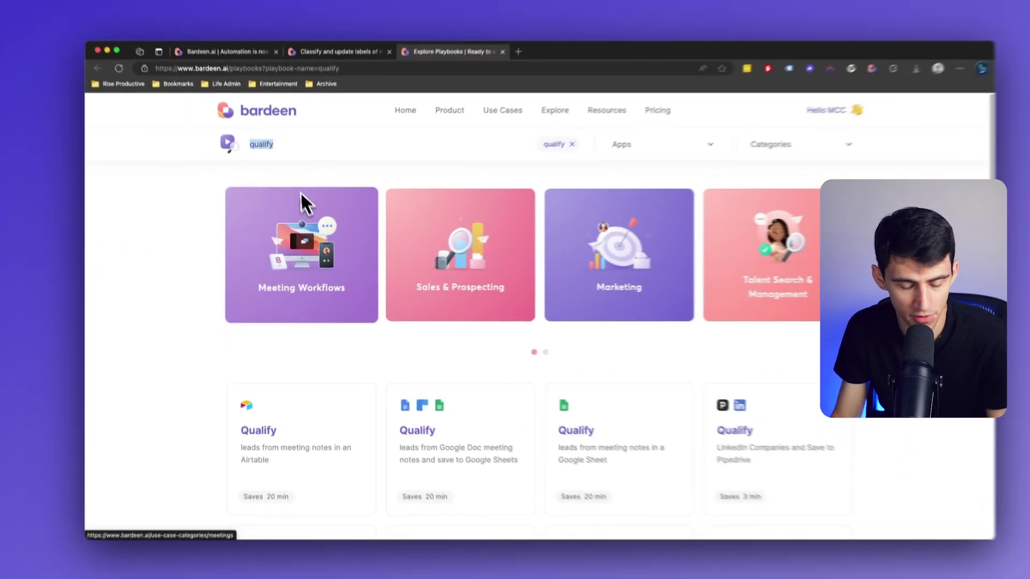
{"action": "key", "text": "BackSpace"}
{"action": "type", "text": "classify"}
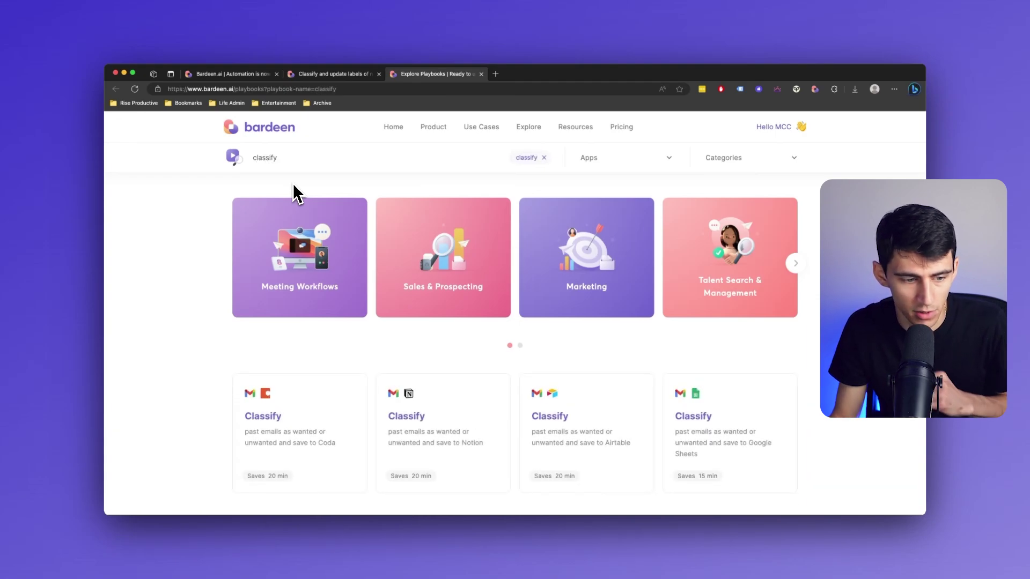
{"action": "scroll", "coordinate": [409, 253], "scroll_direction": "down", "scroll_amount": 1}
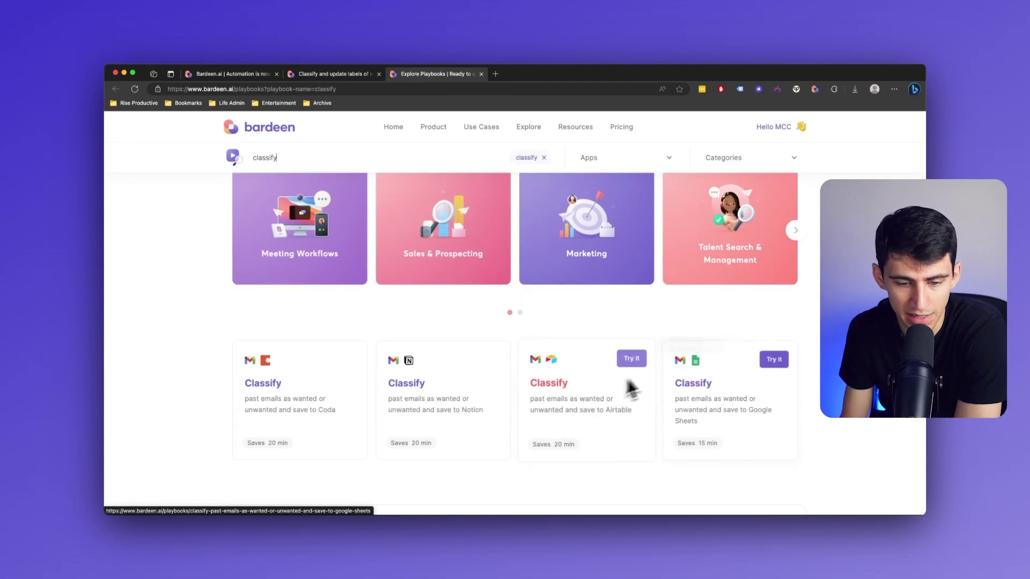
{"action": "left_click", "coordinate": [632, 358]}
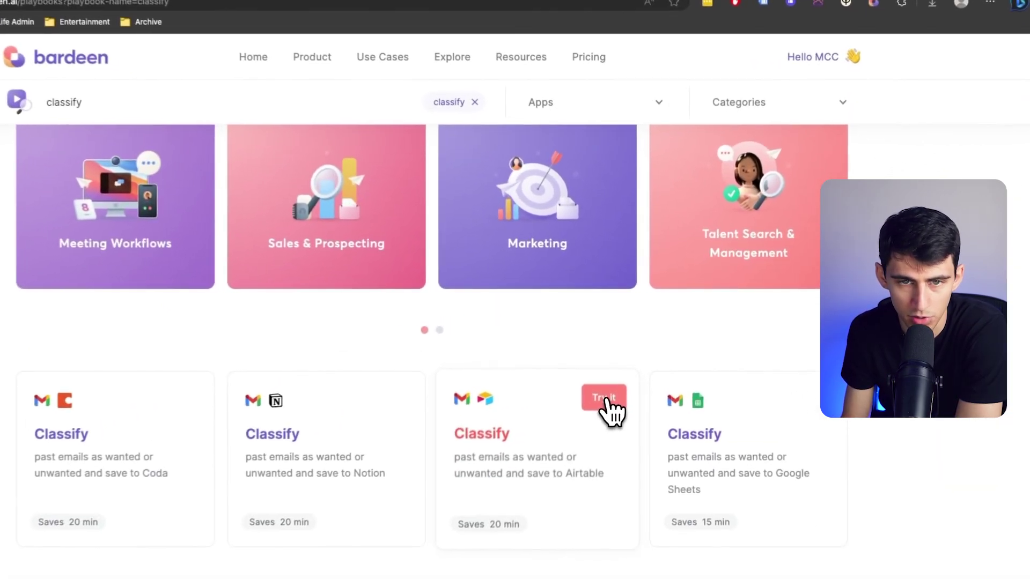
{"action": "left_click", "coordinate": [622, 375]}
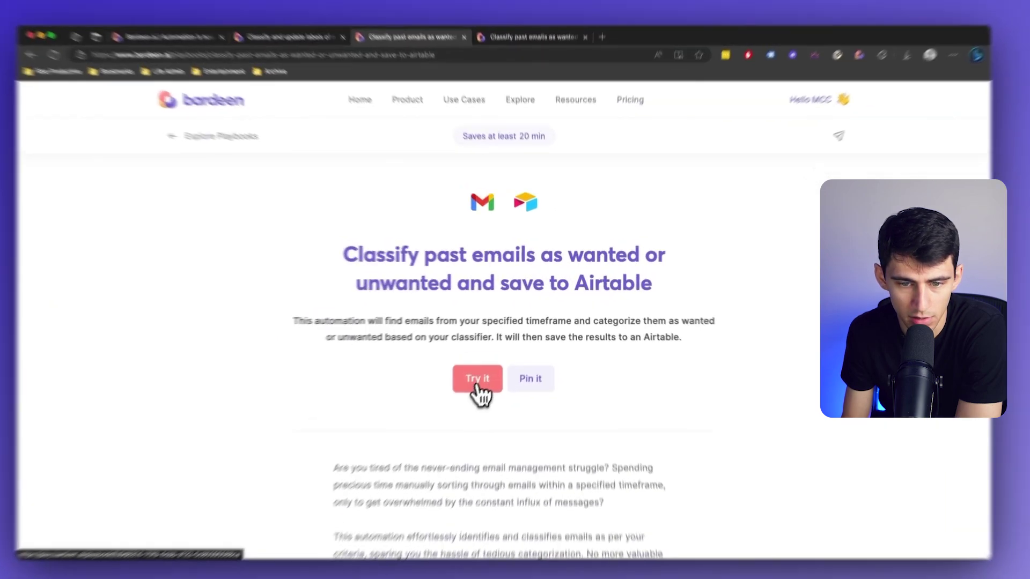
- Start the playbook and connect and authenticate the Google Mail account
{"action": "left_click", "coordinate": [492, 362]}
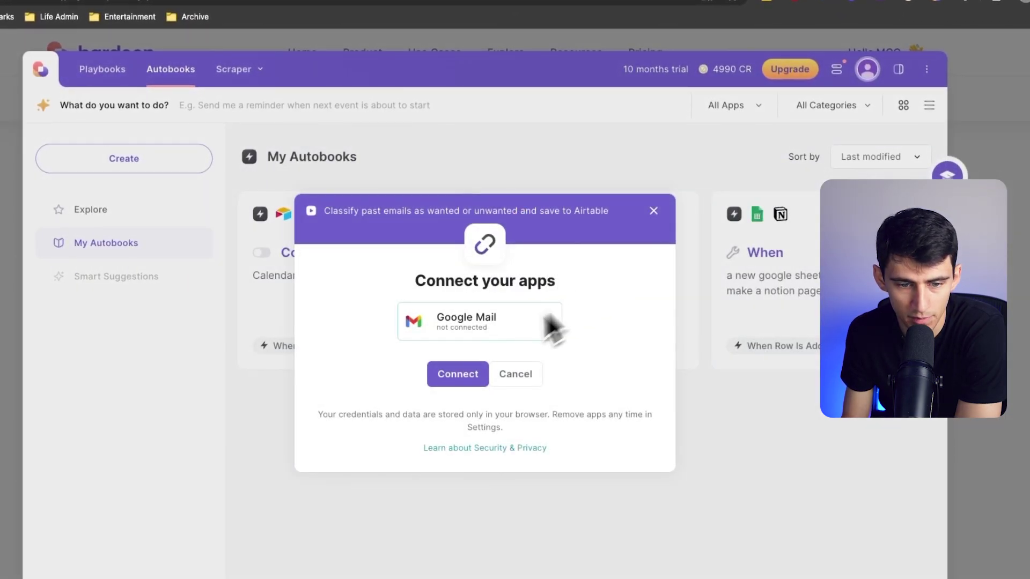
{"action": "left_click", "coordinate": [460, 374]}
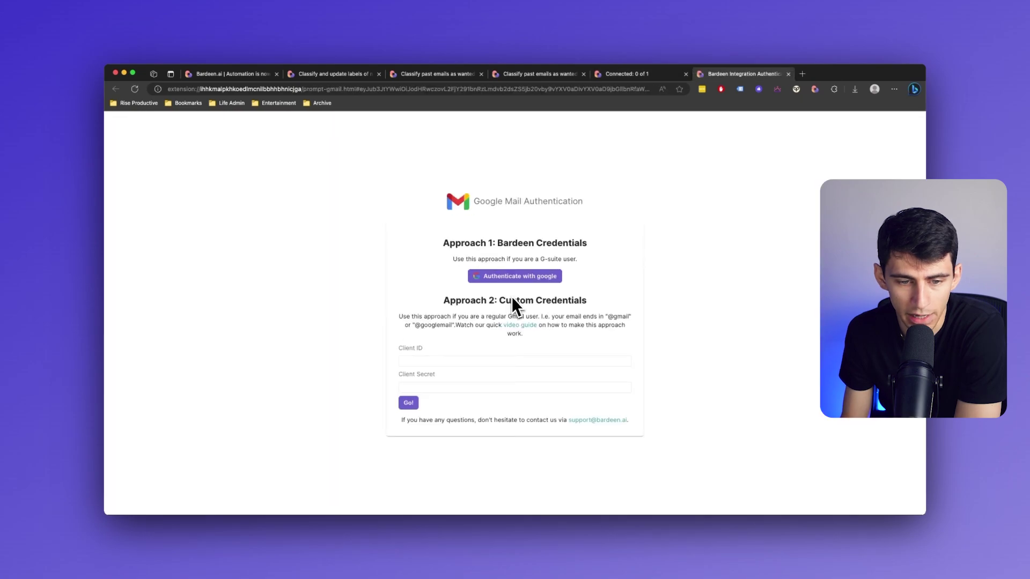
{"action": "left_click", "coordinate": [523, 276]}
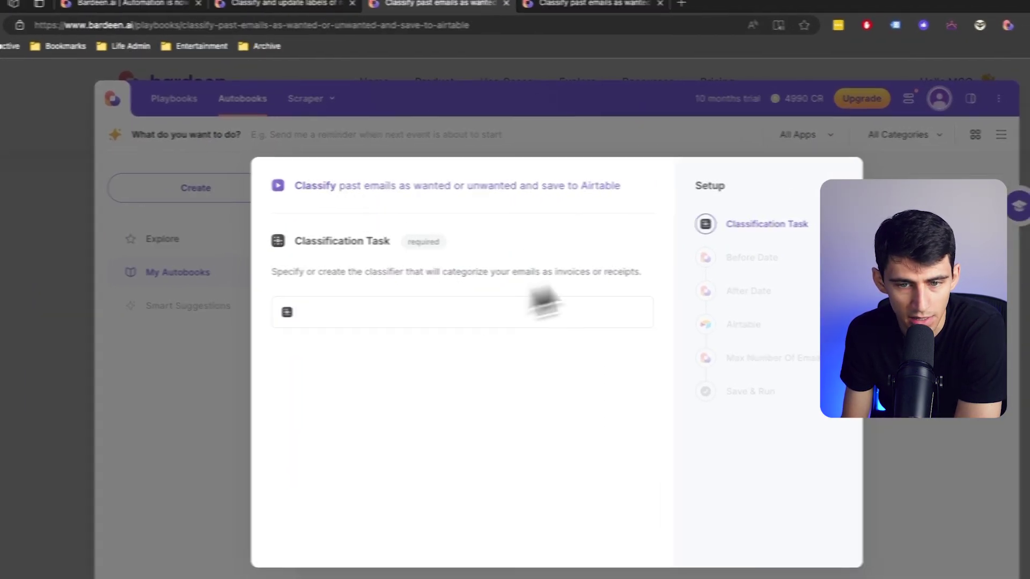
- Review the Classification Task description and bring up its classifier suggestions
{"action": "left_click", "coordinate": [735, 228]}
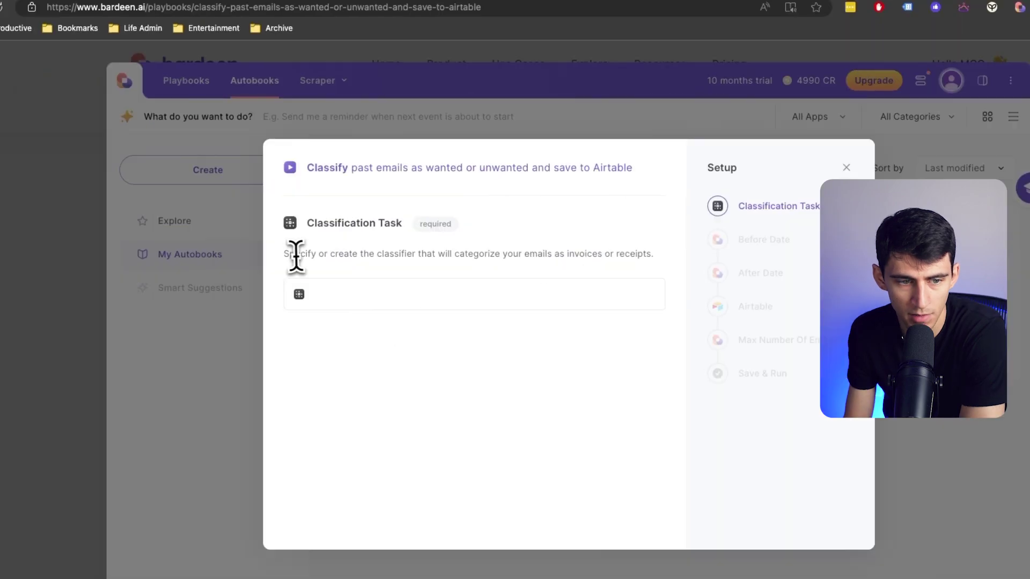
{"action": "left_click_drag", "start_coordinate": [196, 273], "coordinate": [227, 273]}
{"action": "left_click_drag", "start_coordinate": [327, 254], "coordinate": [553, 257]}
{"action": "left_click_drag", "start_coordinate": [631, 257], "coordinate": [651, 256]}
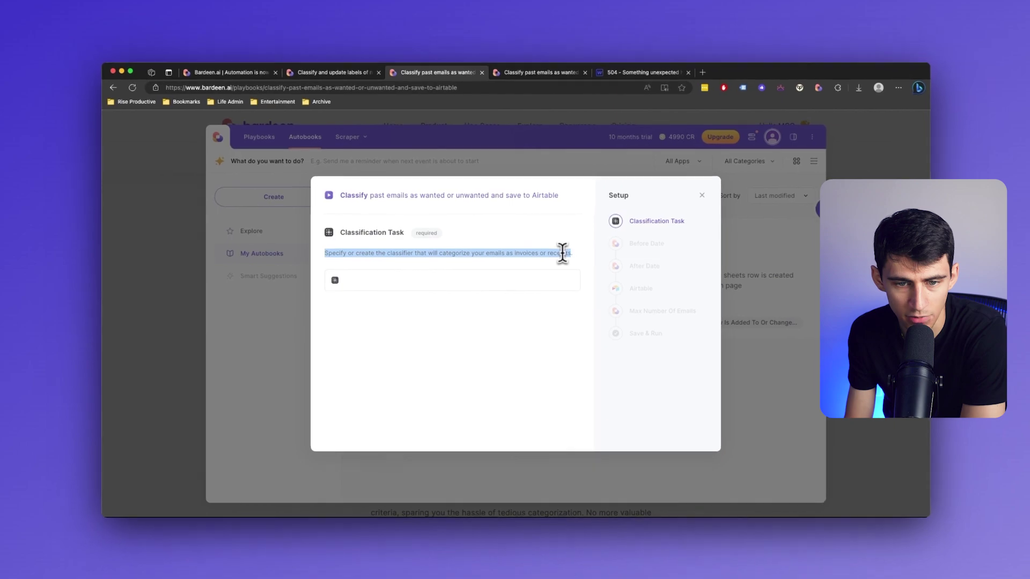
{"action": "left_click", "coordinate": [562, 252]}
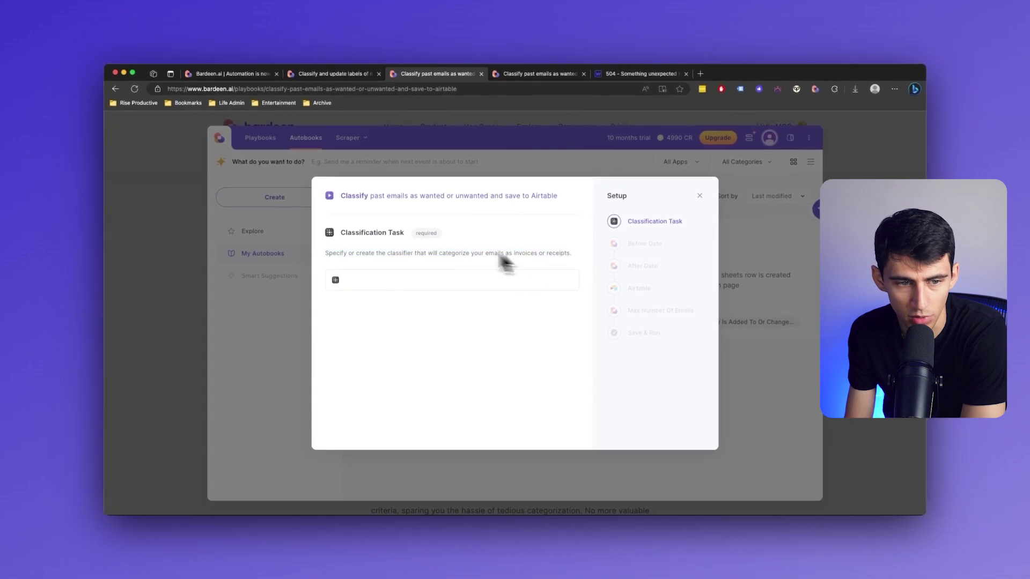
{"action": "left_click", "coordinate": [518, 276]}
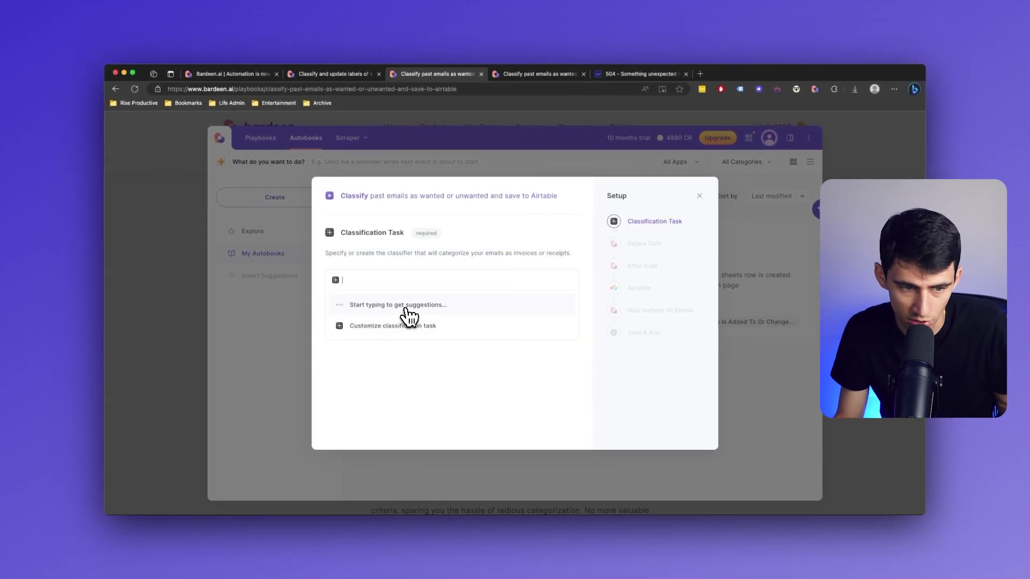
- Customize the classification task and answer what the classifier should sort
{"action": "left_click", "coordinate": [419, 335]}
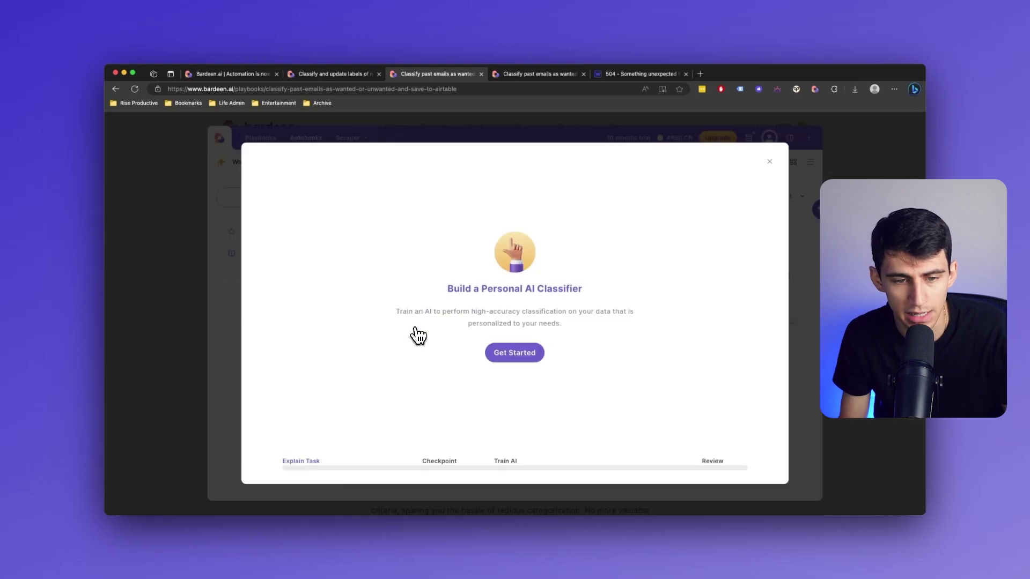
{"action": "left_click", "coordinate": [525, 354]}
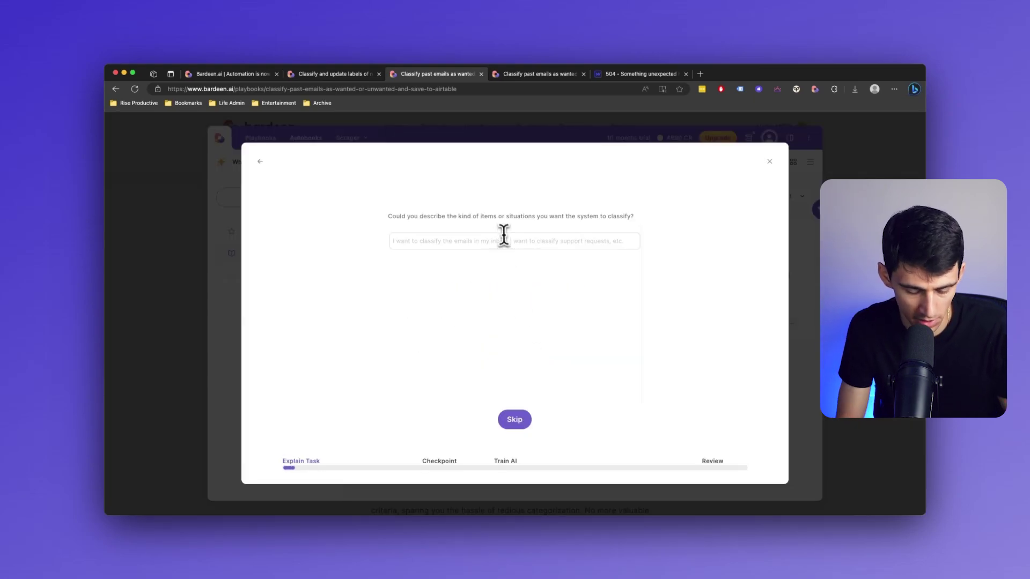
{"action": "type", "text": "I"}
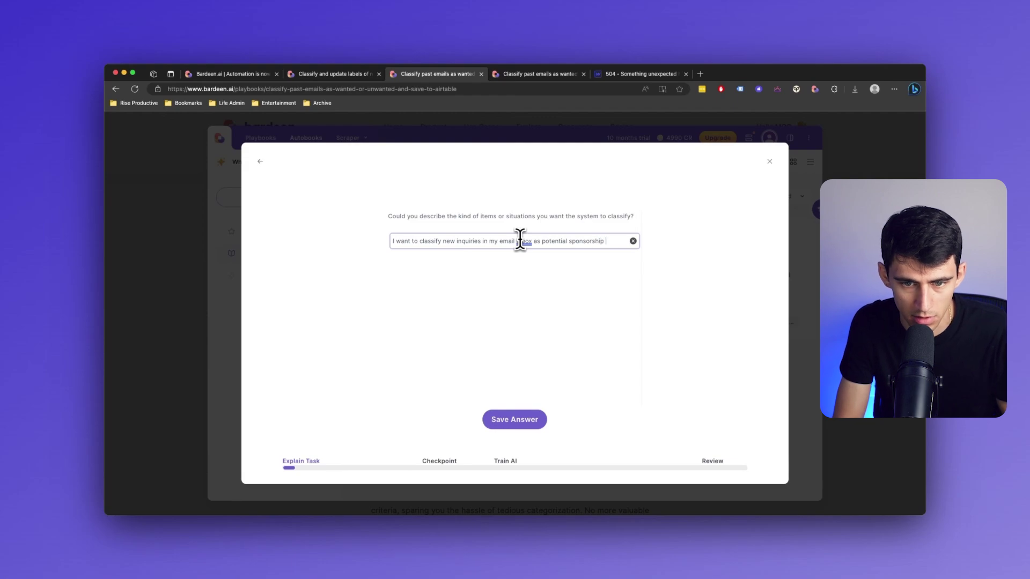
{"action": "left_click", "coordinate": [535, 421]}
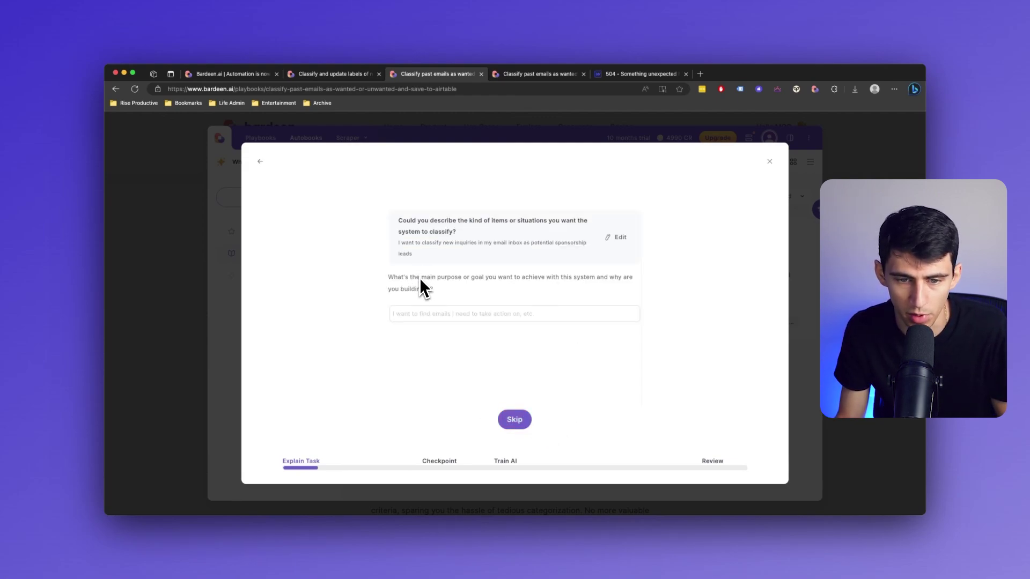
- Answer the purpose question and set the ideal outcome to 'Have a table in airtable filled with potential leads for sponsorships'
{"action": "left_click", "coordinate": [446, 311]}
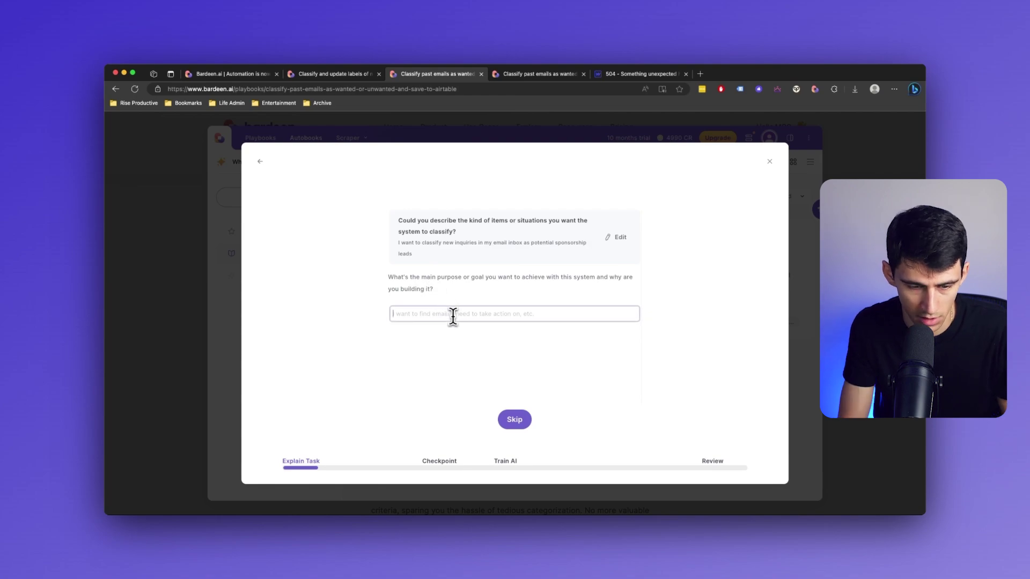
{"action": "type", "text": "I"}
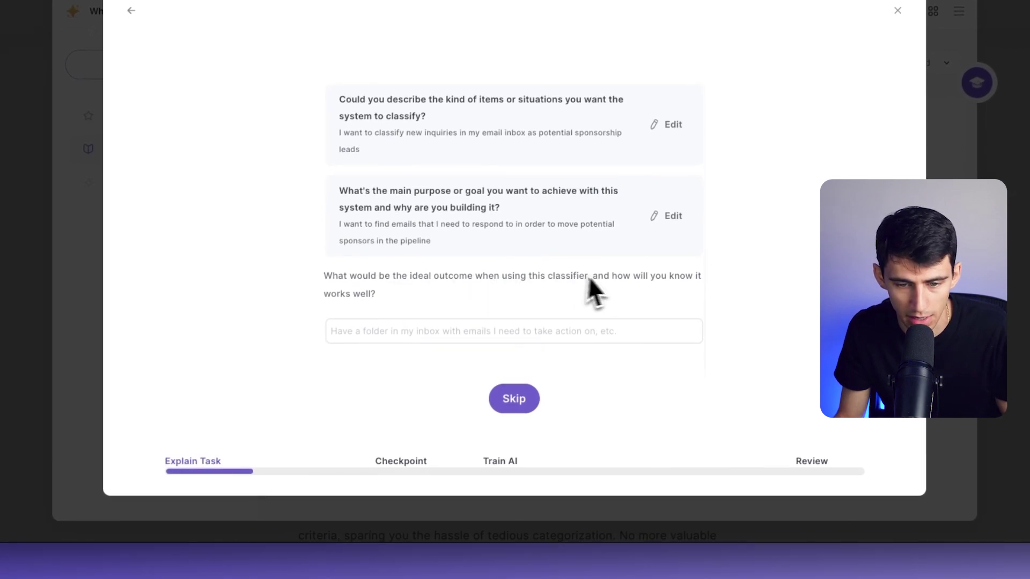
{"action": "left_click", "coordinate": [612, 335]}
{"action": "type", "text": "Have a "}
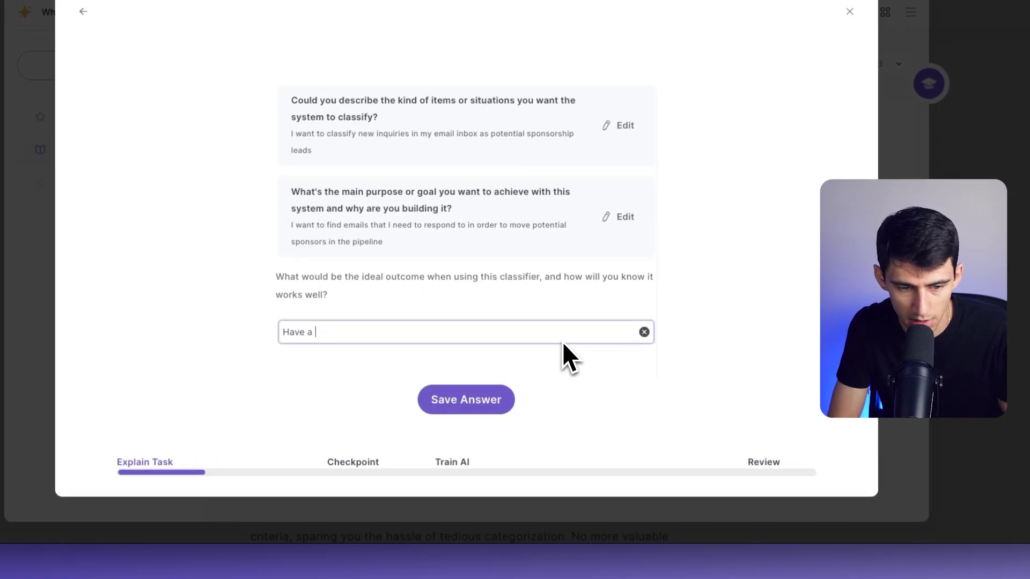
{"action": "type", "text": "table in airtable filled with potential leads"}
{"action": "type", "text": " for sponsorships"}
{"action": "left_click", "coordinate": [488, 404]}
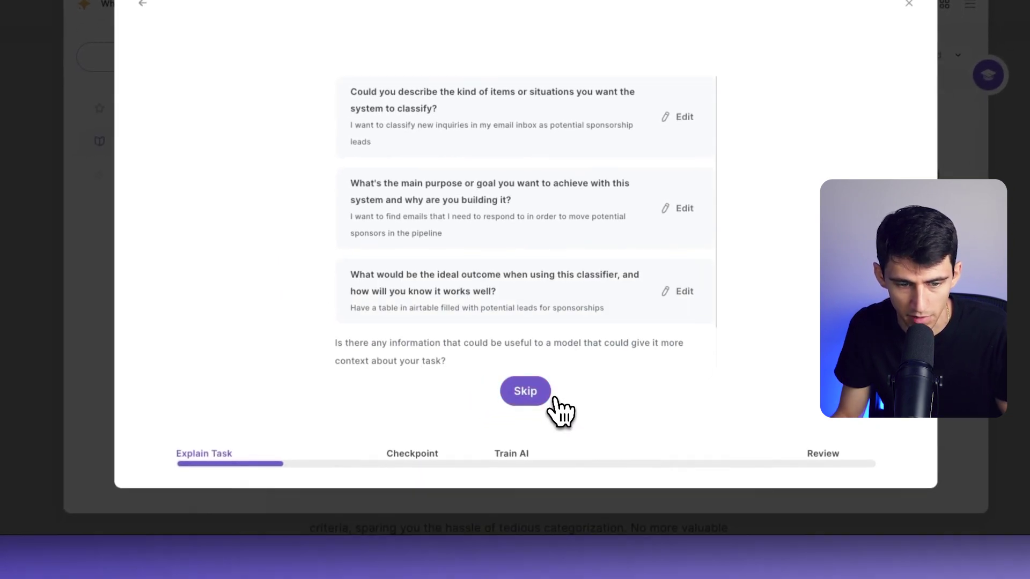
- Answer the extra context question with the pasted content-creator context, then continue
{"action": "left_click", "coordinate": [540, 392]}
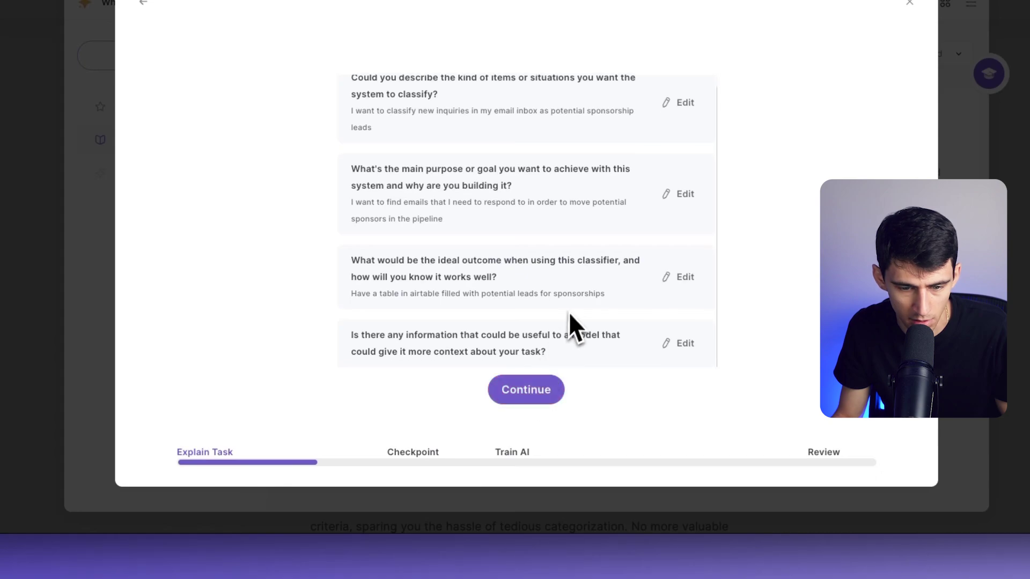
{"action": "left_click", "coordinate": [671, 348]}
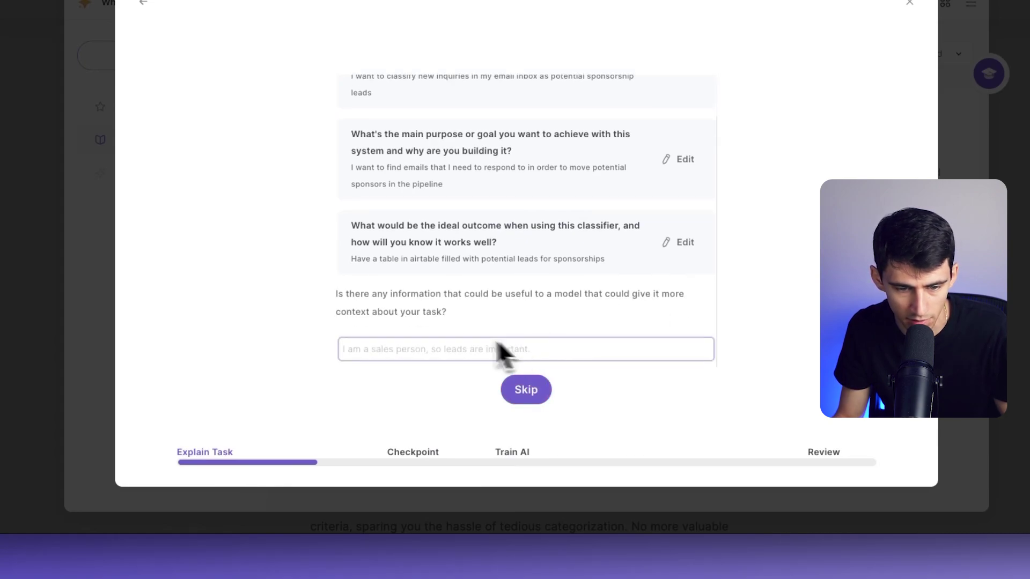
{"action": "left_click", "coordinate": [561, 345]}
{"action": "type", "text": "I'm a content creator who creates videos for companies"}
{"action": "left_click", "coordinate": [567, 396]}
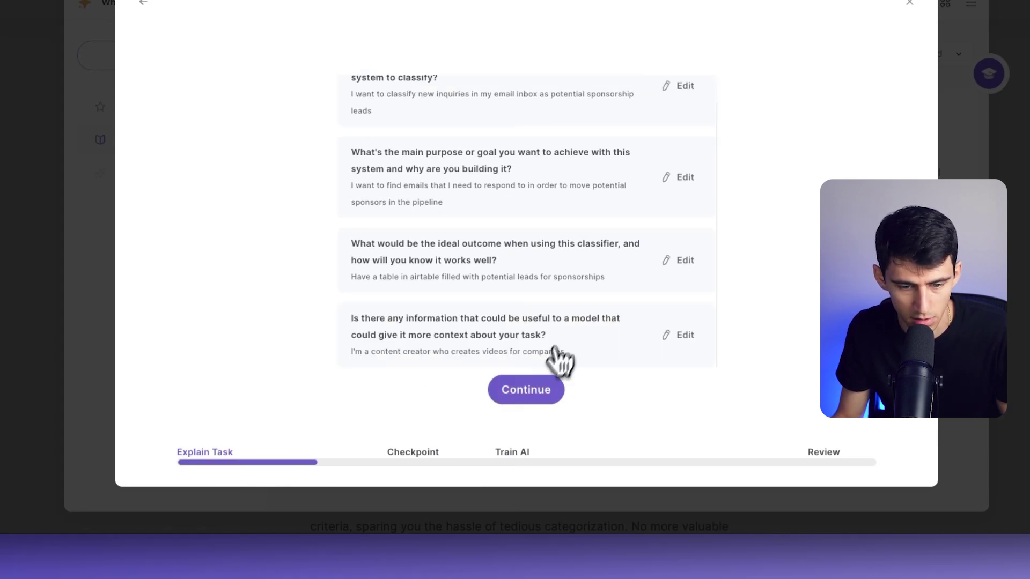
{"action": "left_click", "coordinate": [528, 393]}
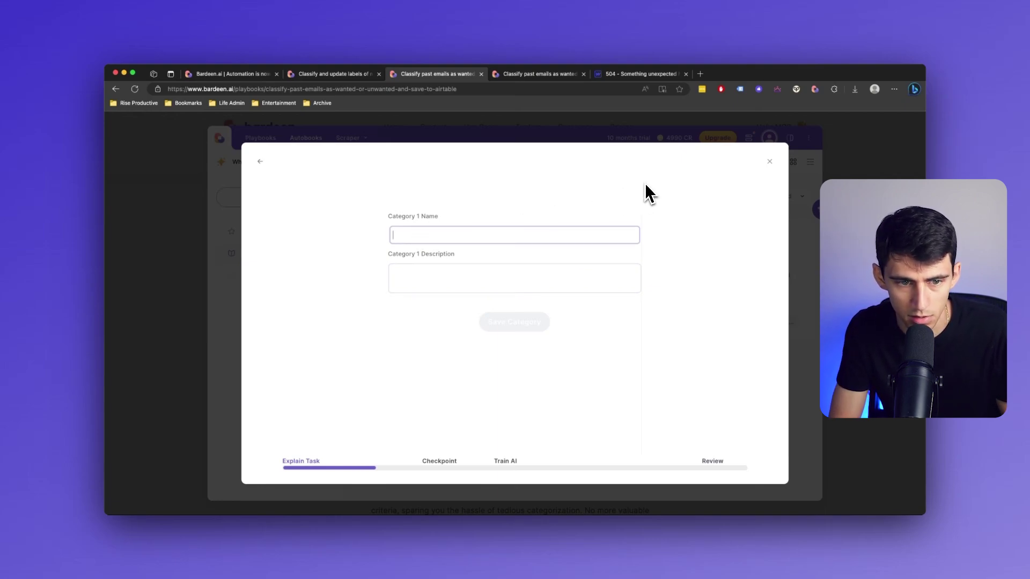
- Create a 'Sponsorship Lead' category described as video sponsorship leads
{"action": "type", "text": "Sponsorship Le"}
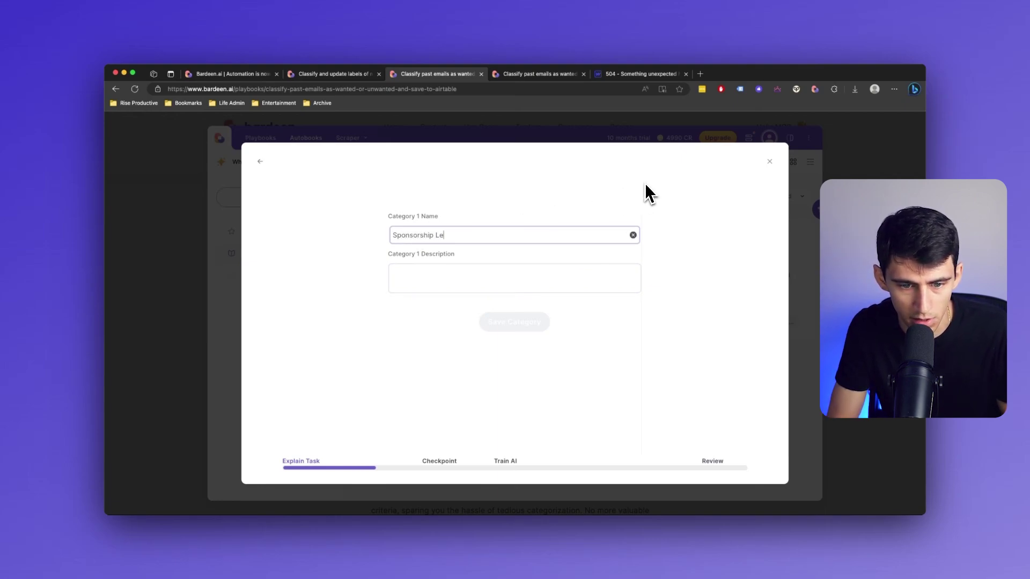
{"action": "type", "text": "ad"}
{"action": "left_click", "coordinate": [584, 277]}
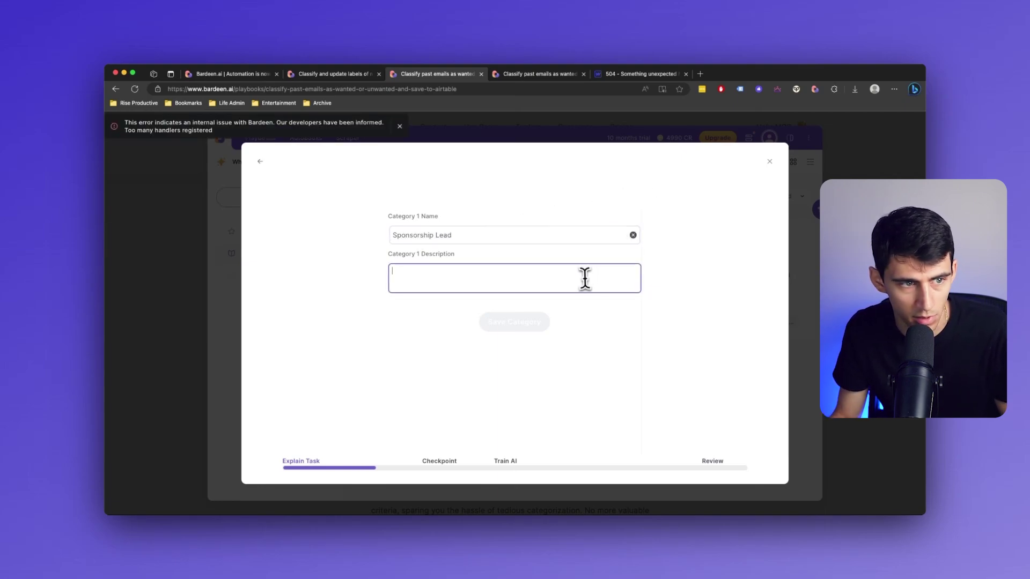
{"action": "left_click", "coordinate": [399, 127]}
{"action": "type", "text": "A"}
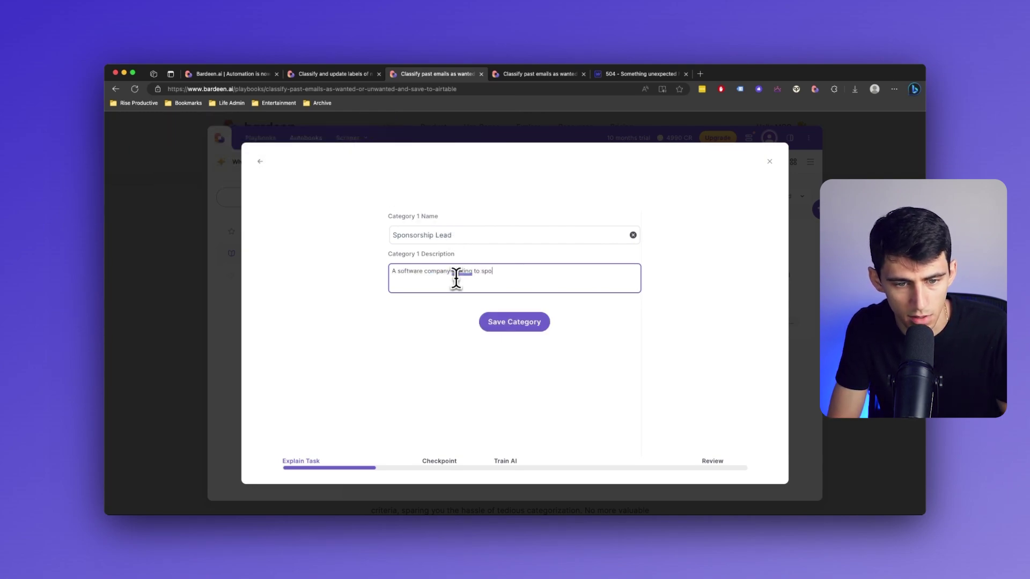
{"action": "type", "text": "eo"}
{"action": "left_click", "coordinate": [472, 320]}
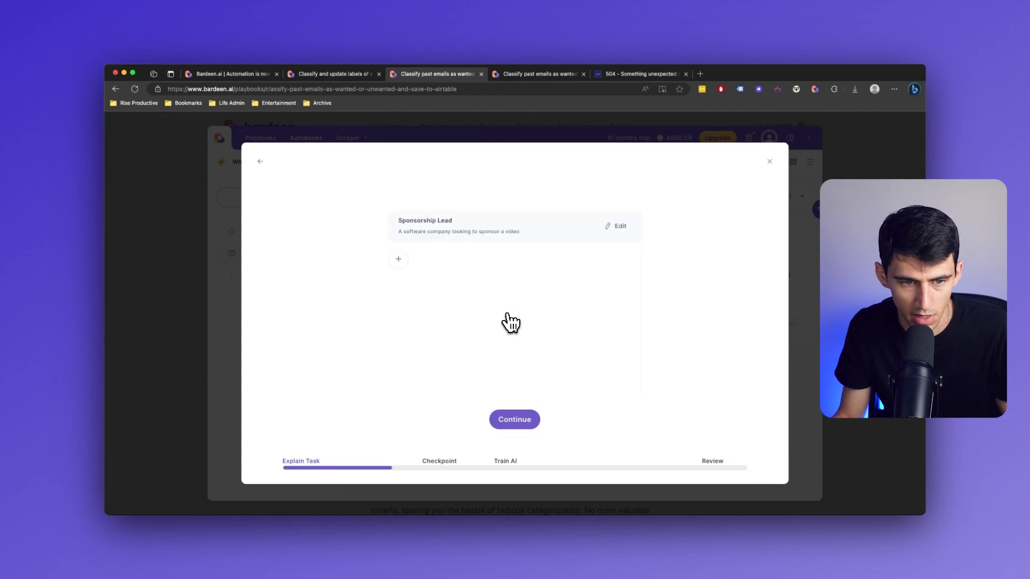
- Add an 'Affiliate Lead' category for affiliate video leads and continue
{"action": "left_click", "coordinate": [398, 259]}
{"action": "type", "text": "Affiliate "}
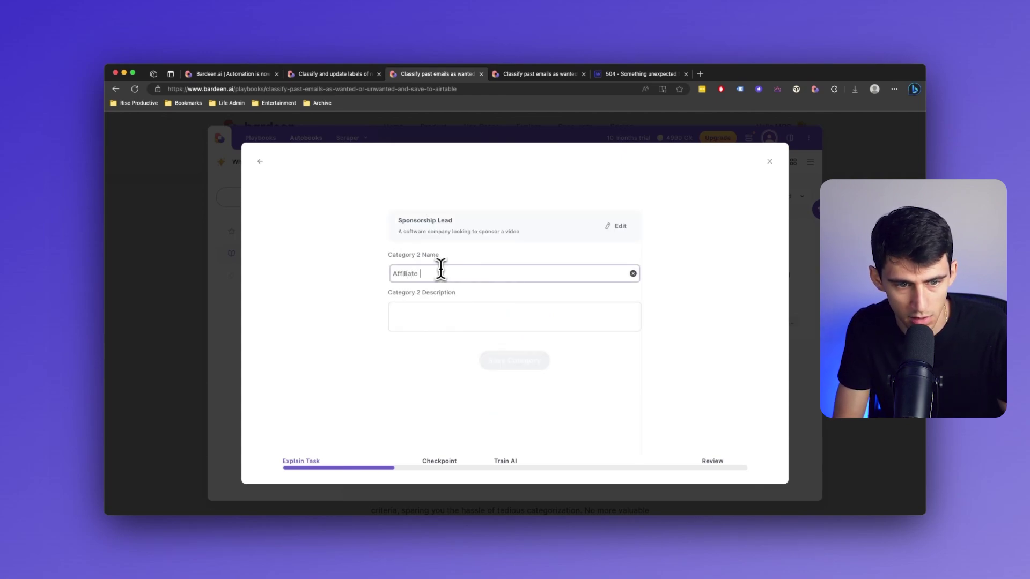
{"action": "type", "text": "Lead"}
{"action": "key", "text": "Tab"}
{"action": "type", "text": "A s"}
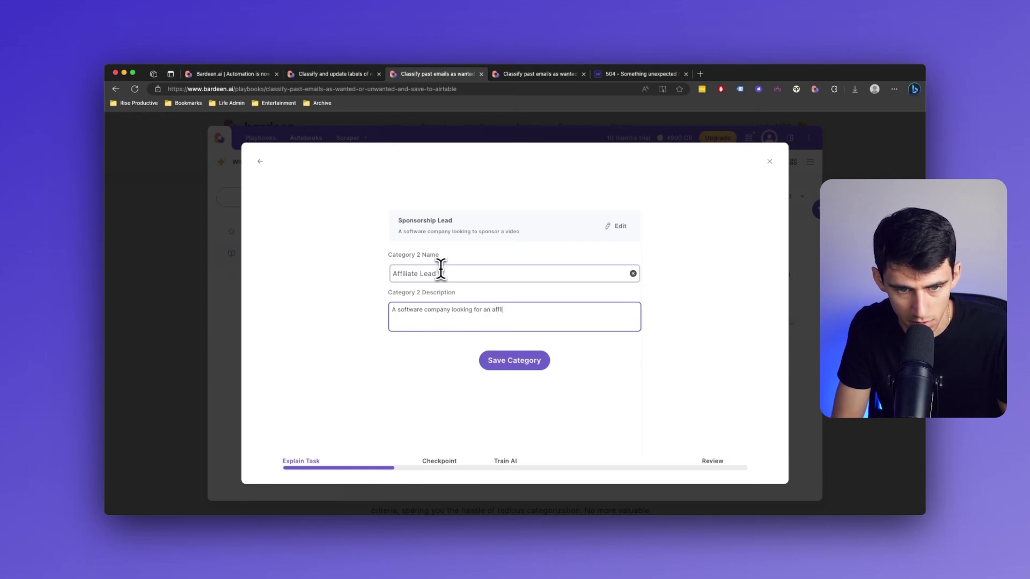
{"action": "type", "text": "eo"}
{"action": "left_click", "coordinate": [514, 360]}
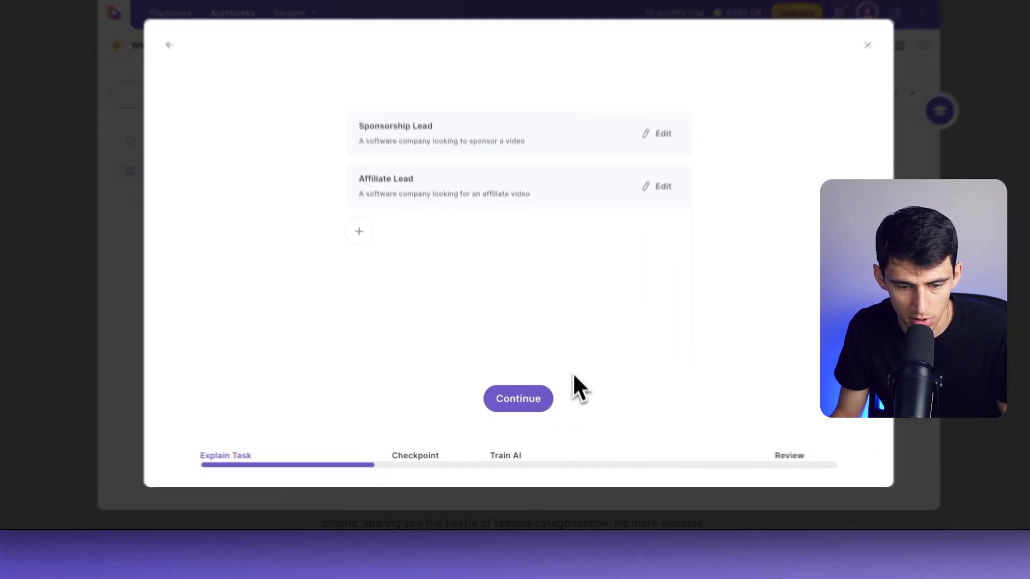
{"action": "left_click", "coordinate": [515, 418]}
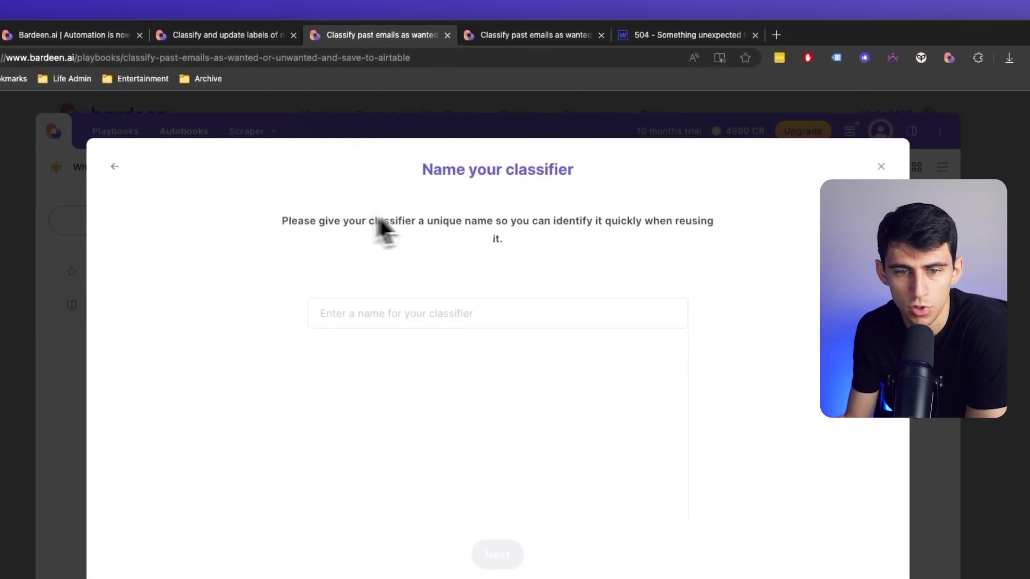
- Name the classifier 'Sponsor' and continue setup without training the AI
{"action": "left_click", "coordinate": [456, 320]}
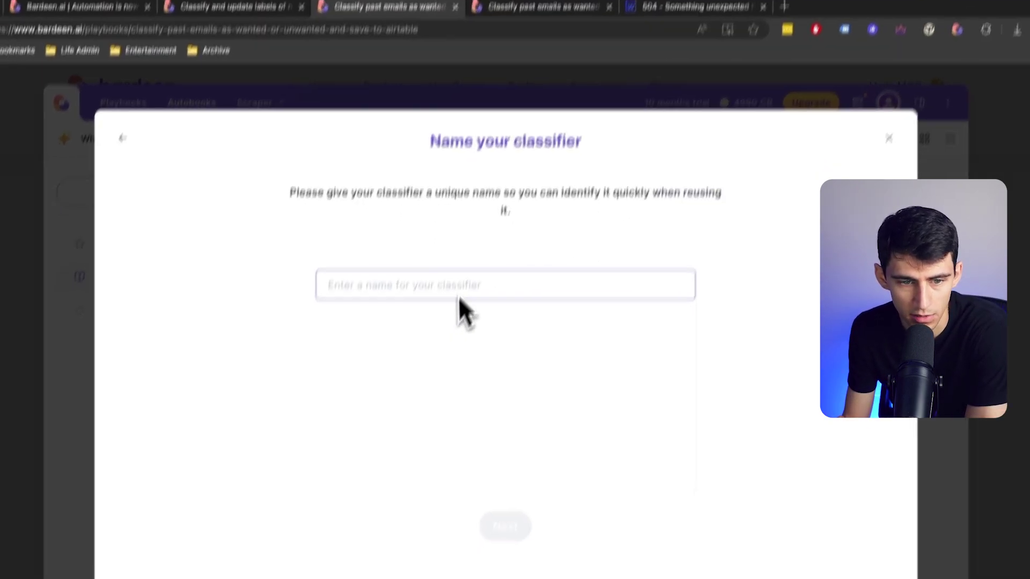
{"action": "type", "text": "Sponsor"}
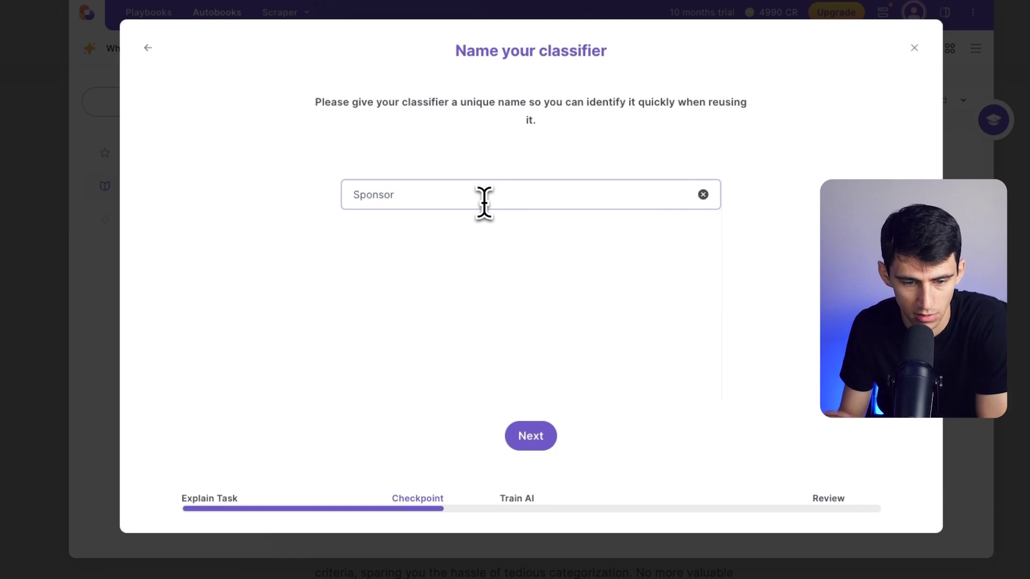
{"action": "left_click", "coordinate": [544, 432]}
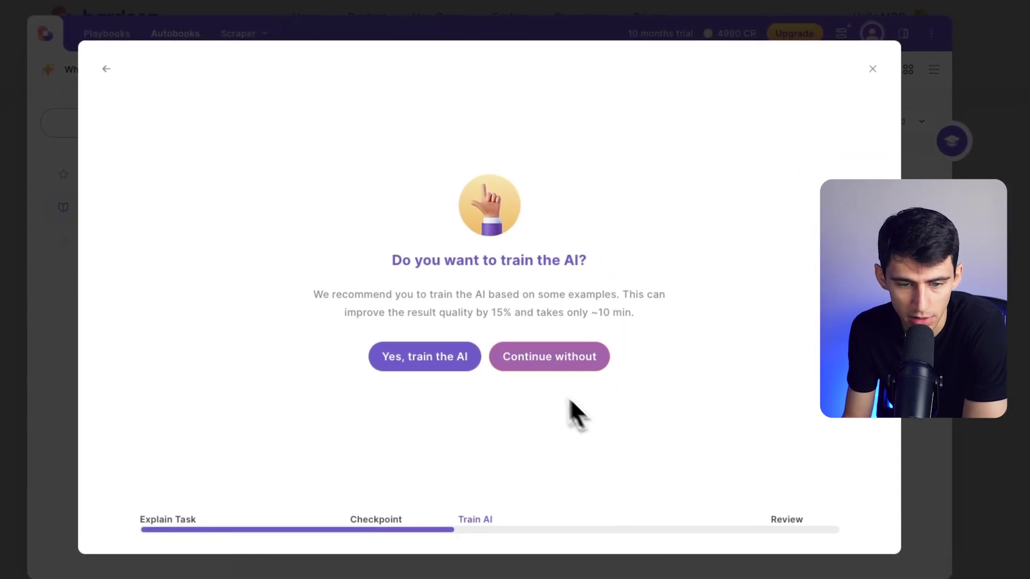
{"action": "left_click", "coordinate": [436, 362]}
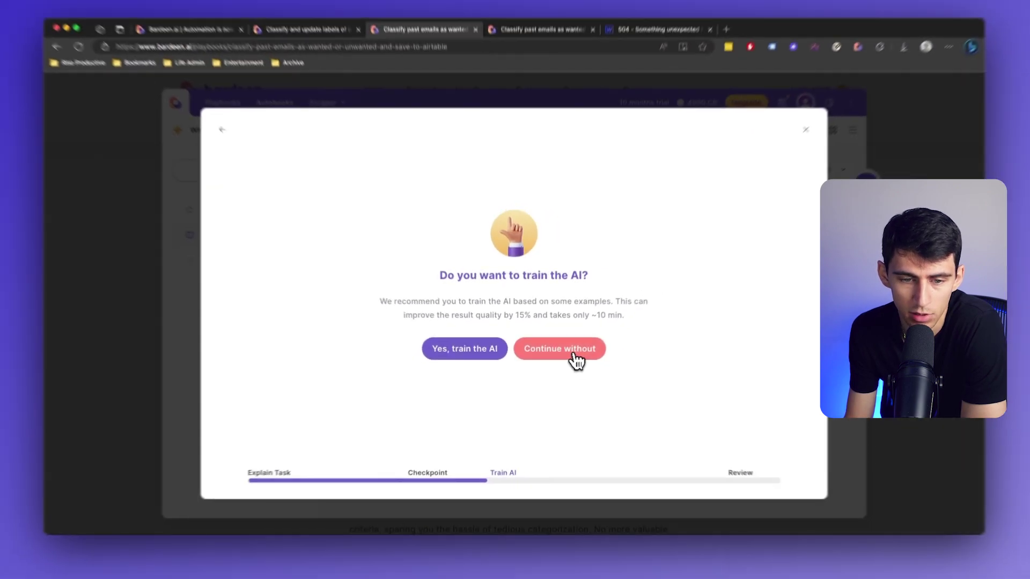
{"action": "left_click", "coordinate": [601, 344]}
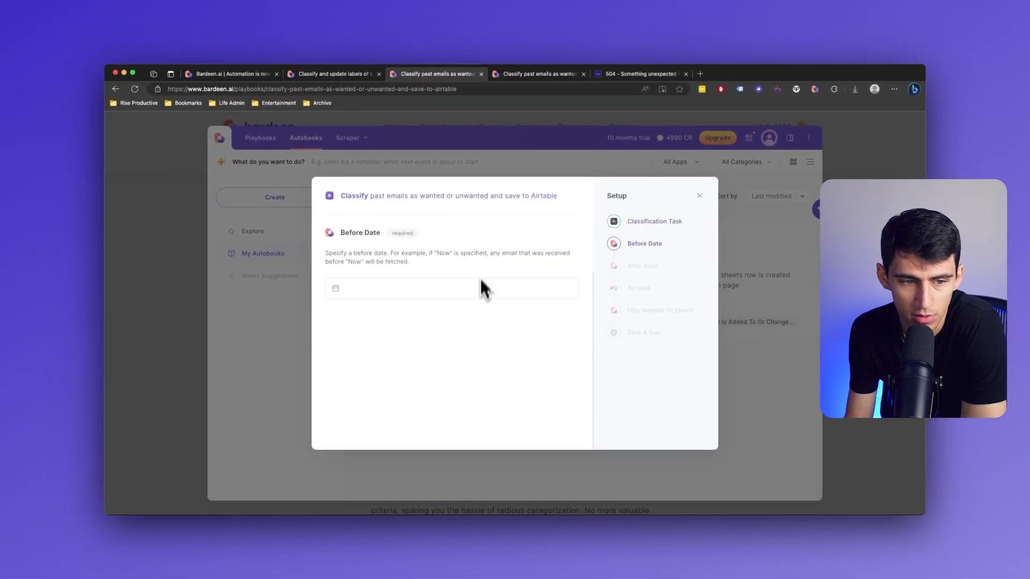
- Set Before Date to Now and After Date to 2 months ago
{"action": "left_click", "coordinate": [386, 288]}
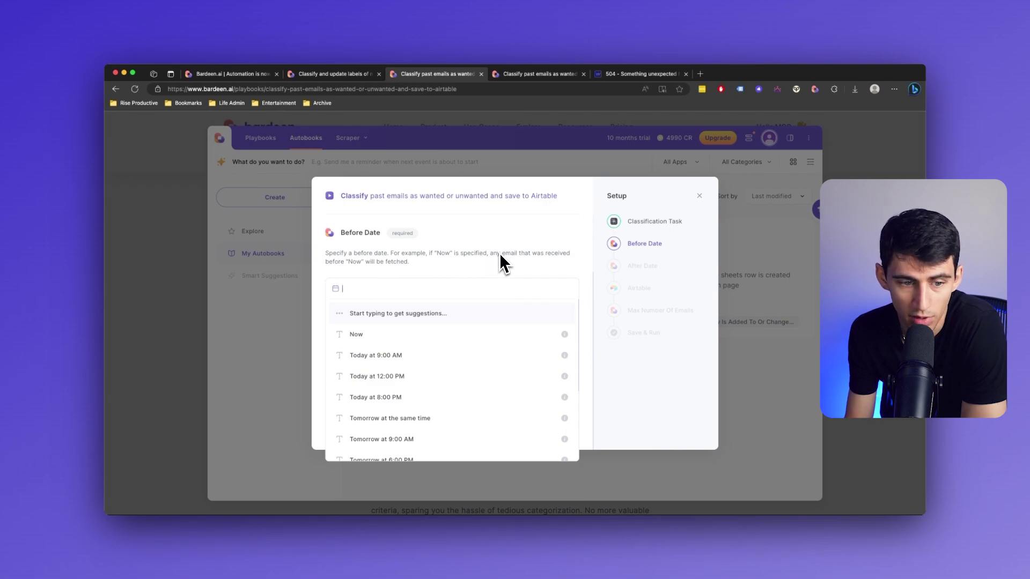
{"action": "left_click", "coordinate": [395, 334]}
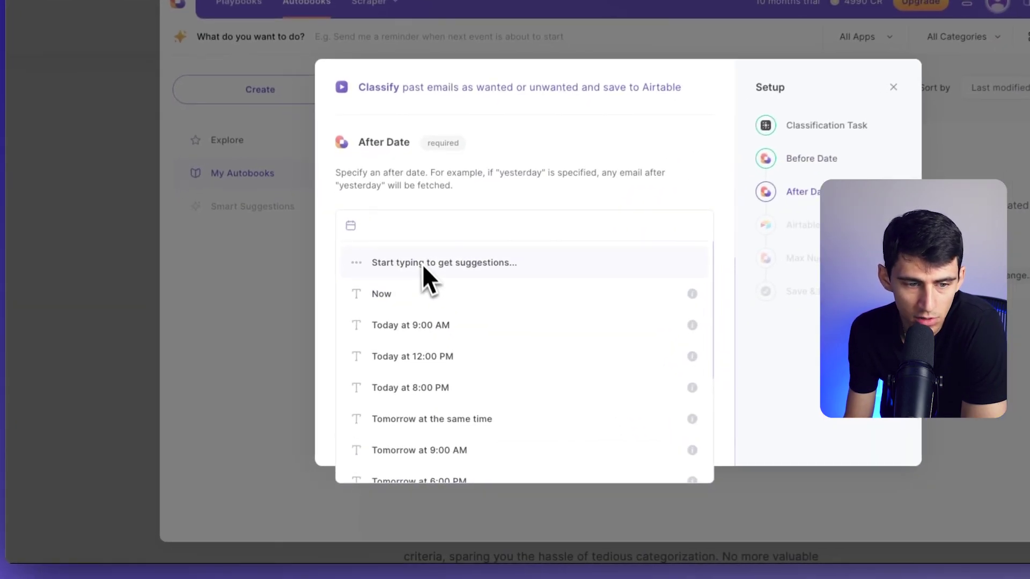
{"action": "scroll", "coordinate": [440, 348], "scroll_direction": "down", "scroll_amount": 3}
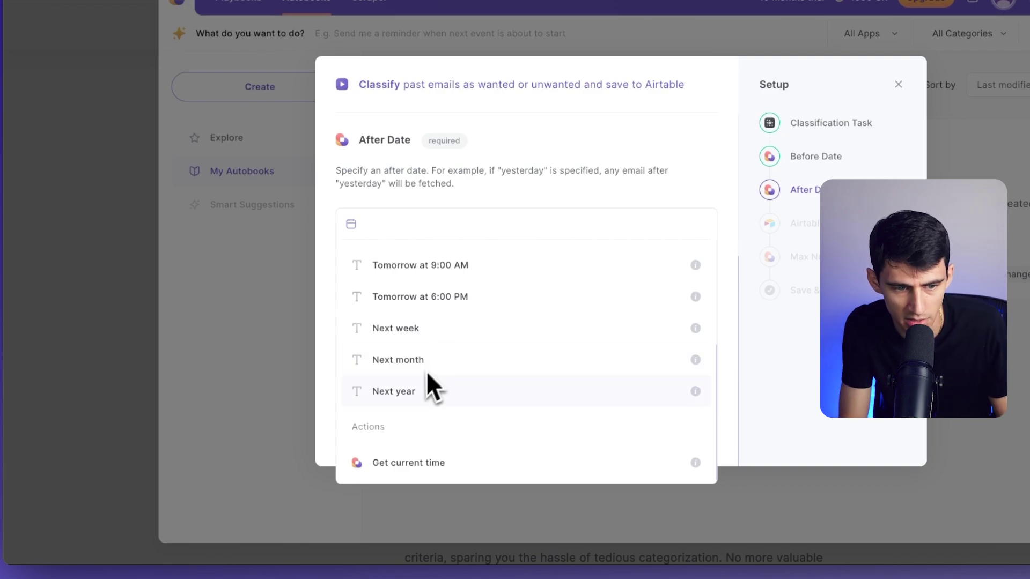
{"action": "scroll", "coordinate": [429, 368], "scroll_direction": "up", "scroll_amount": 4}
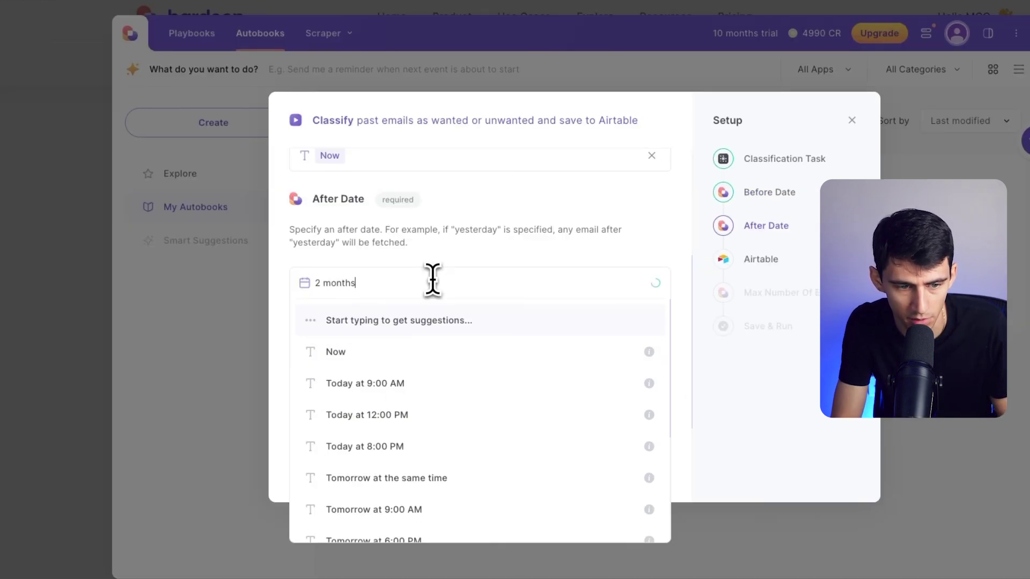
{"action": "left_click", "coordinate": [461, 320]}
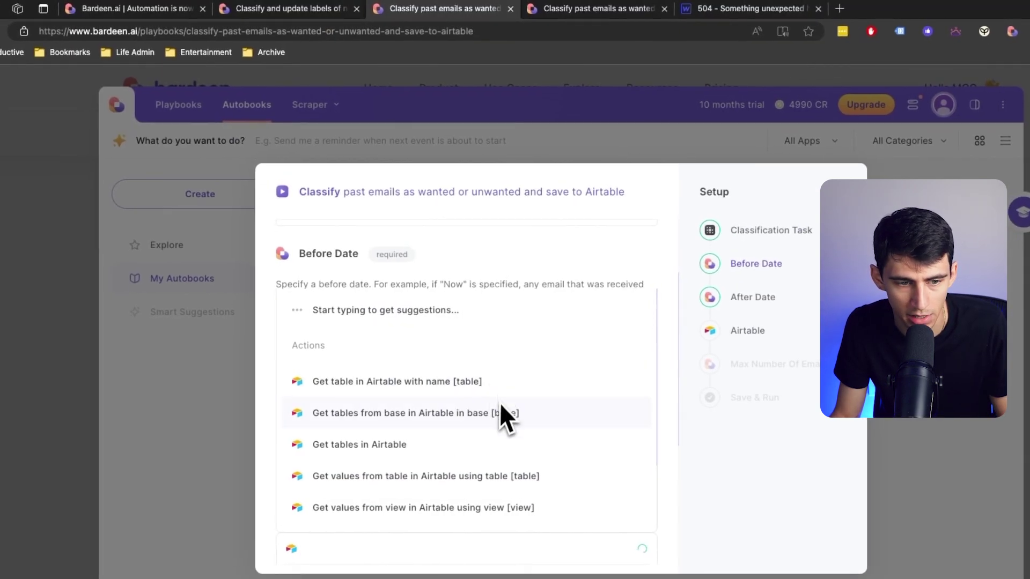
- Target the Opportunities table in the Sales CRM base, then view it in Airtable
{"action": "type", "text": "Opportunities"}
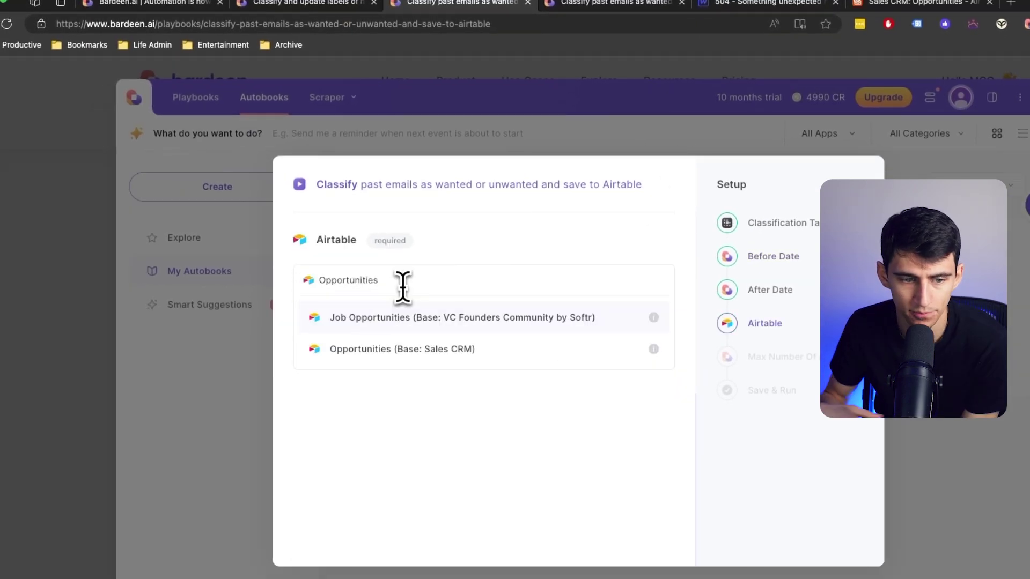
{"action": "left_click", "coordinate": [506, 347]}
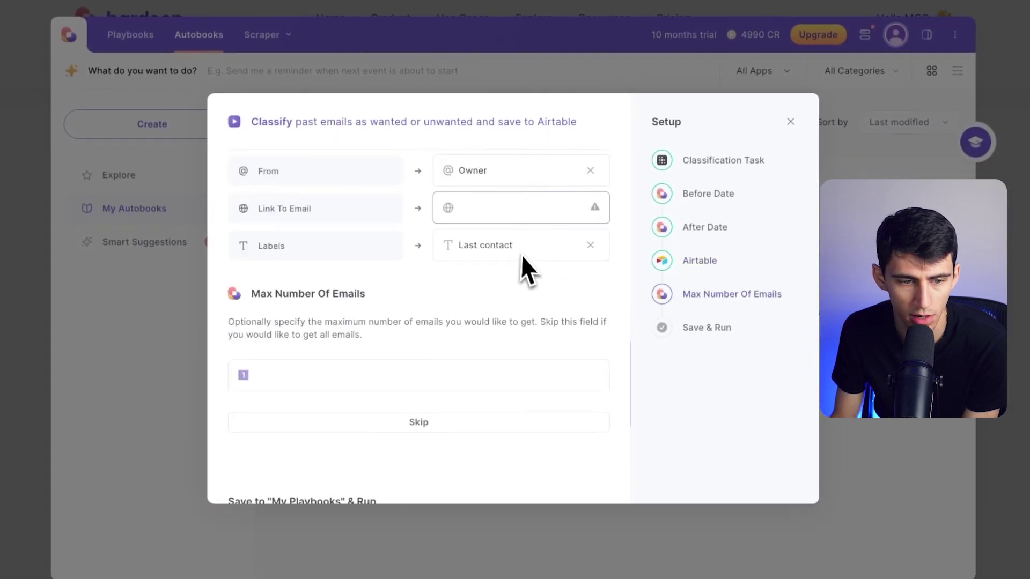
{"action": "scroll", "coordinate": [478, 376], "scroll_direction": "up", "scroll_amount": 10}
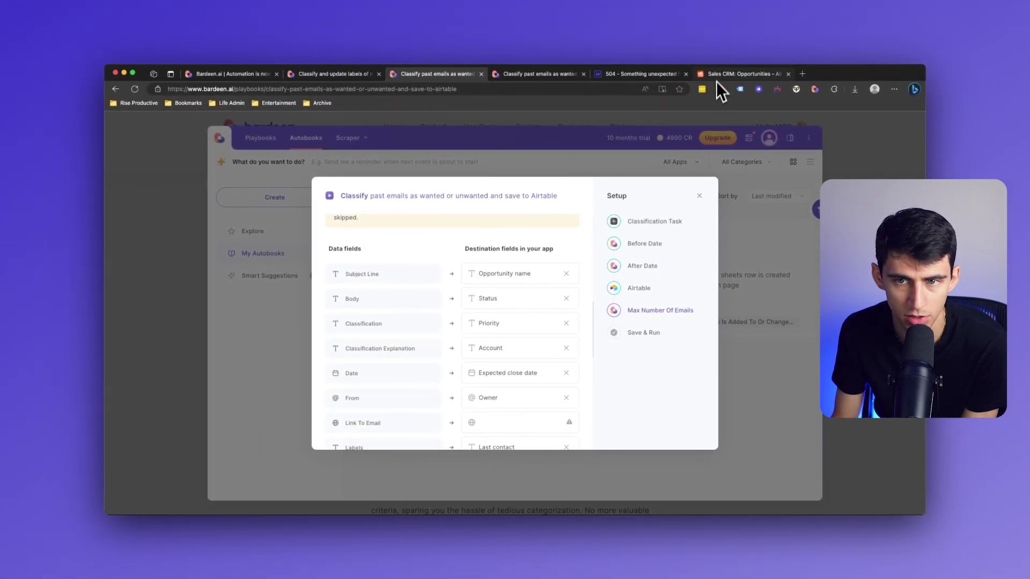
{"action": "left_click", "coordinate": [751, 22]}
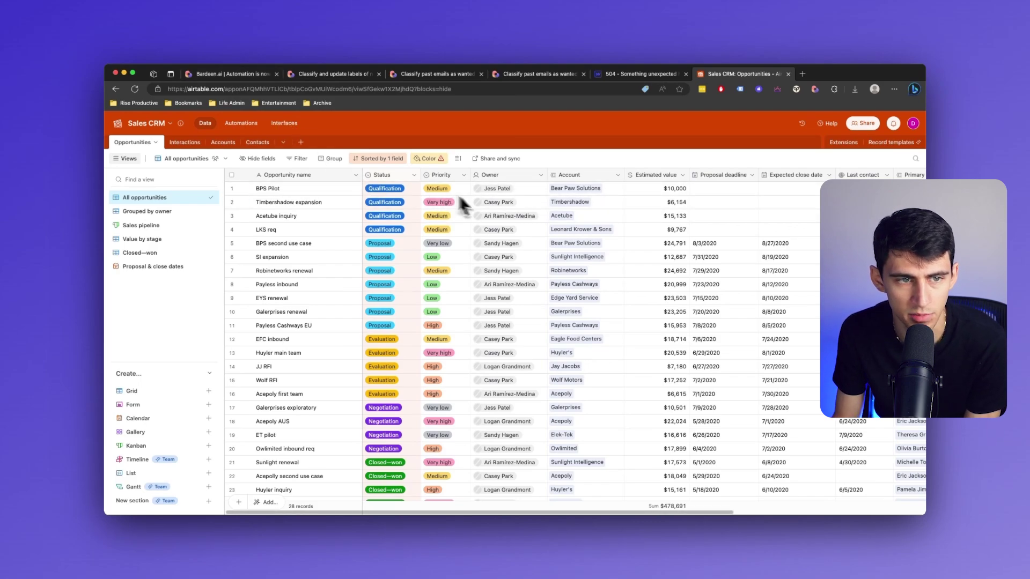
- Choose a destination field for Link To Email in the Classify field mapping
{"action": "left_click", "coordinate": [244, 75]}
{"action": "left_click", "coordinate": [434, 75]}
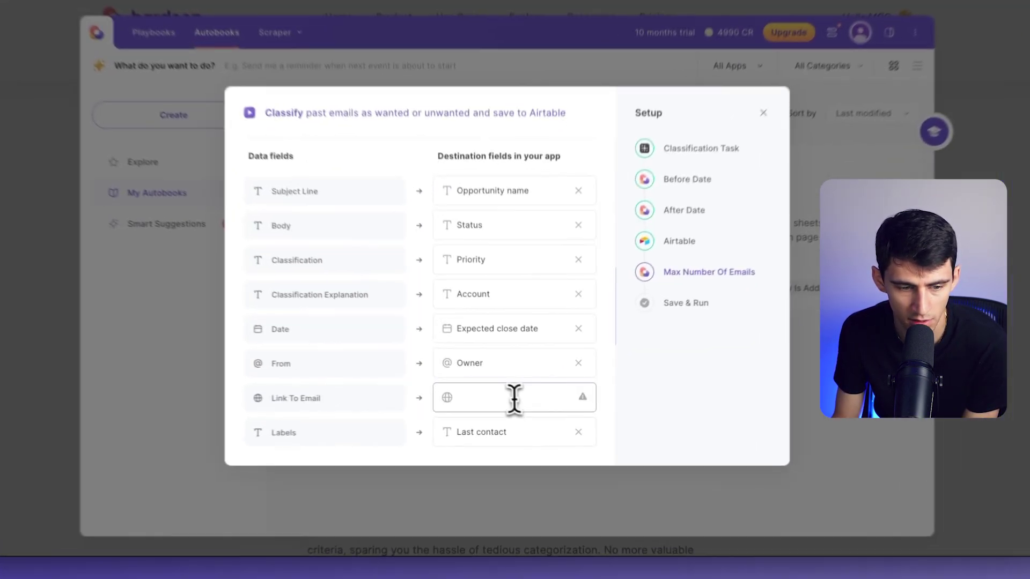
{"action": "left_click", "coordinate": [516, 408]}
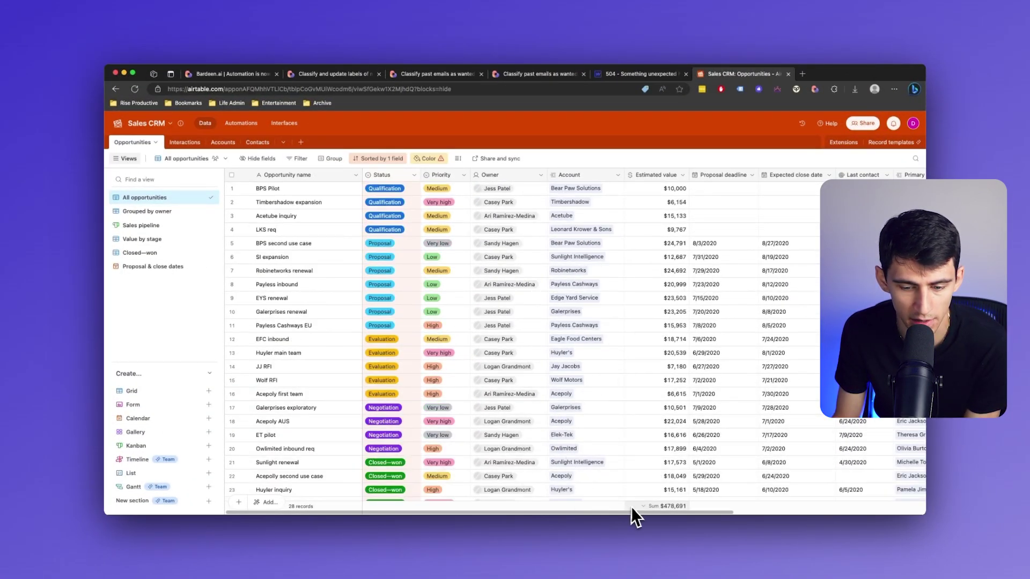
- Add a new Type field to the Opportunities table and narrow its column
{"action": "scroll", "coordinate": [635, 512], "scroll_direction": "right", "scroll_amount": 10}
{"action": "left_click", "coordinate": [881, 175]}
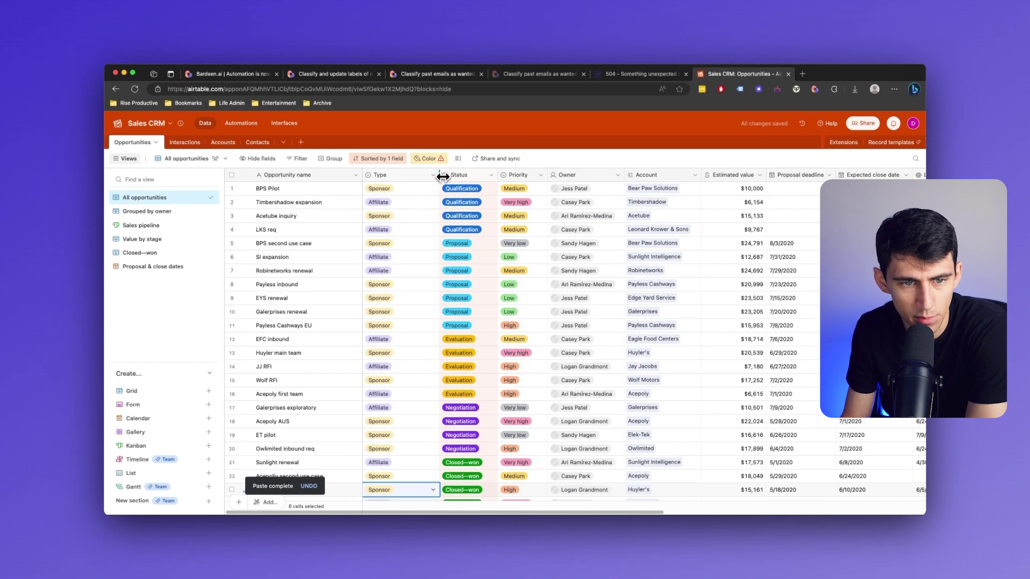
{"action": "left_click_drag", "start_coordinate": [442, 177], "coordinate": [426, 176]}
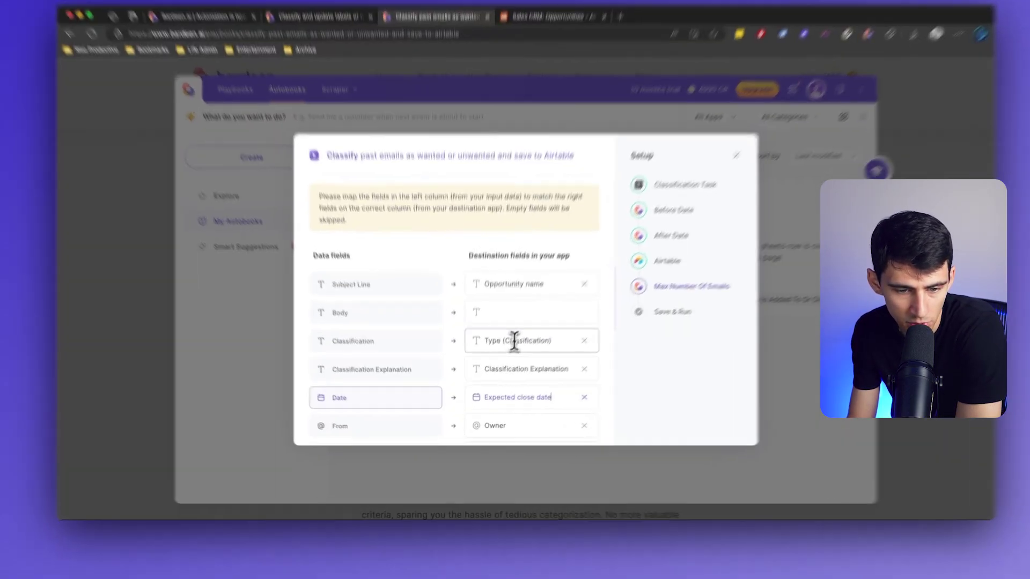
{"action": "left_click", "coordinate": [514, 340]}
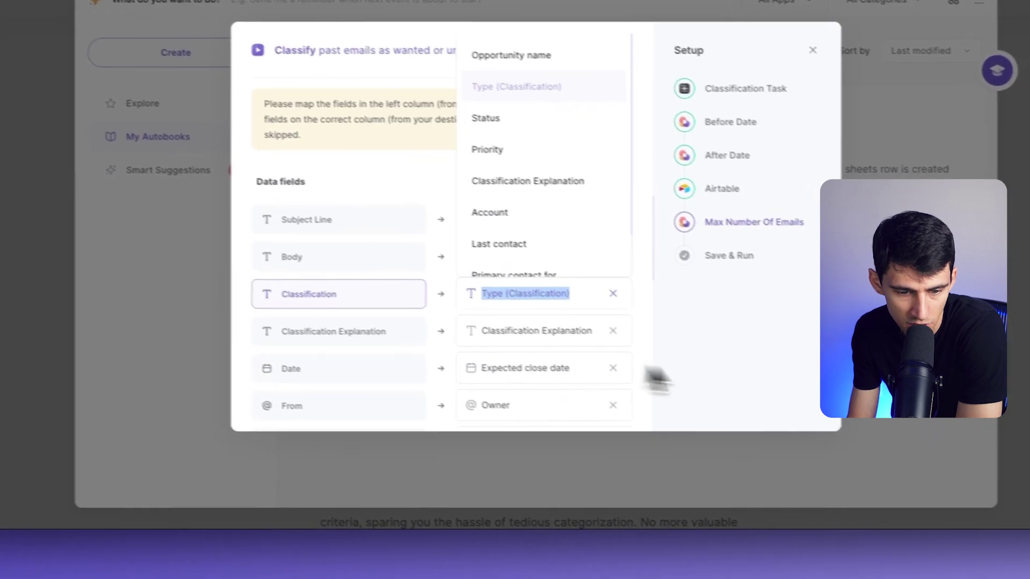
{"action": "left_click", "coordinate": [611, 403]}
{"action": "scroll", "coordinate": [511, 337], "scroll_direction": "down", "scroll_amount": 1}
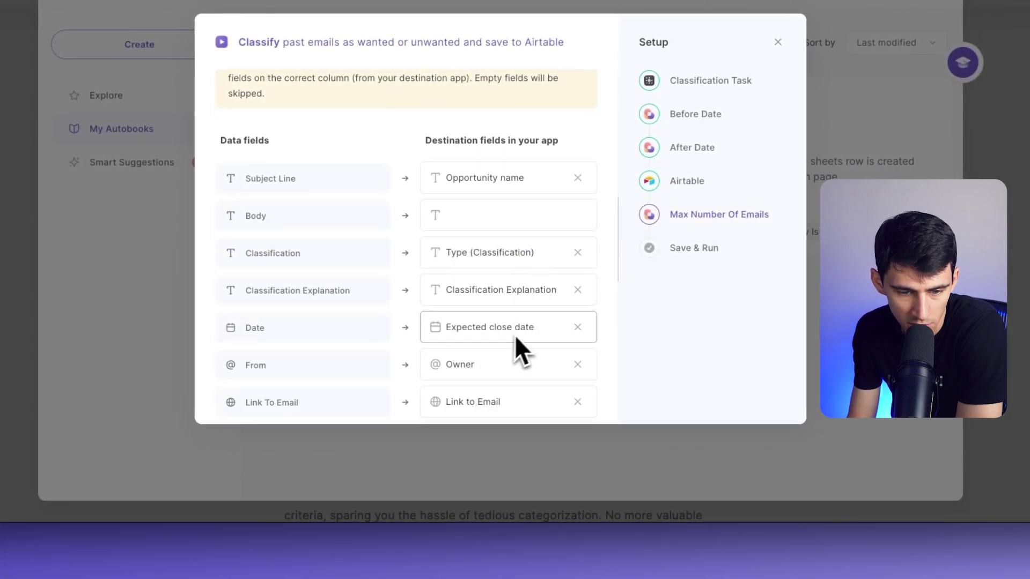
{"action": "scroll", "coordinate": [486, 330], "scroll_direction": "down", "scroll_amount": 2}
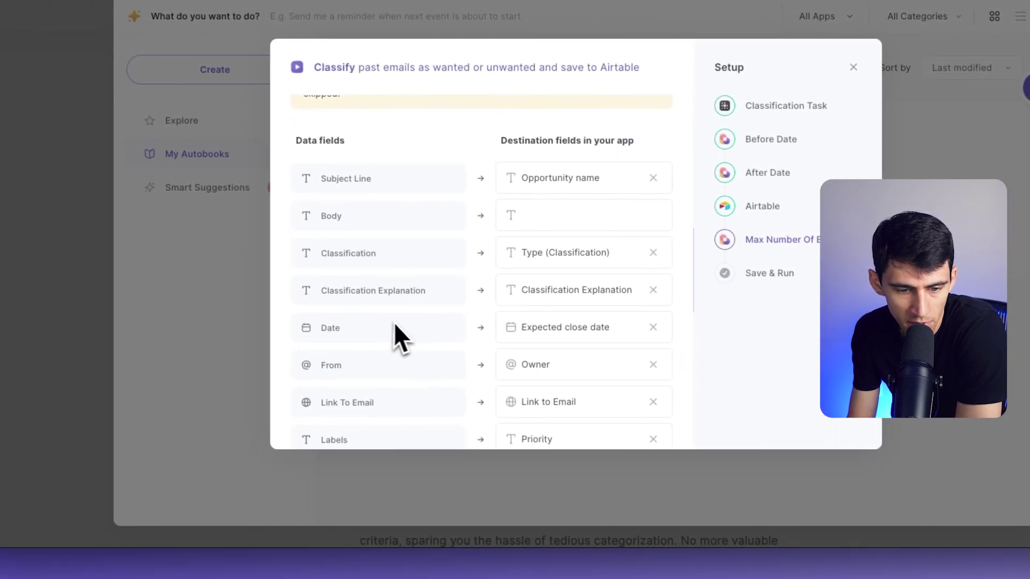
{"action": "scroll", "coordinate": [418, 339], "scroll_direction": "down", "scroll_amount": 4}
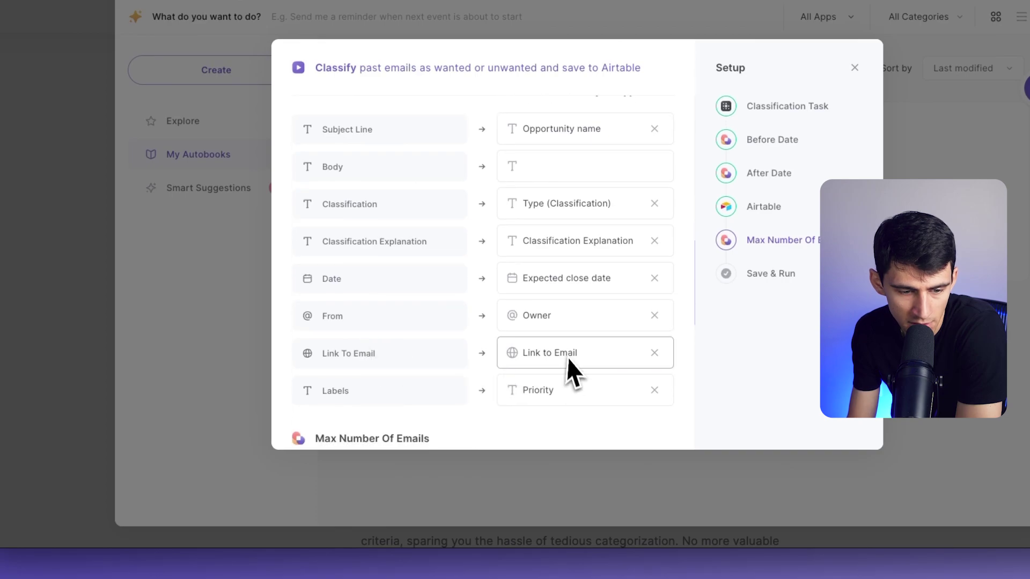
{"action": "scroll", "coordinate": [417, 362], "scroll_direction": "down", "scroll_amount": 2}
{"action": "scroll", "coordinate": [453, 329], "scroll_direction": "down", "scroll_amount": 10}
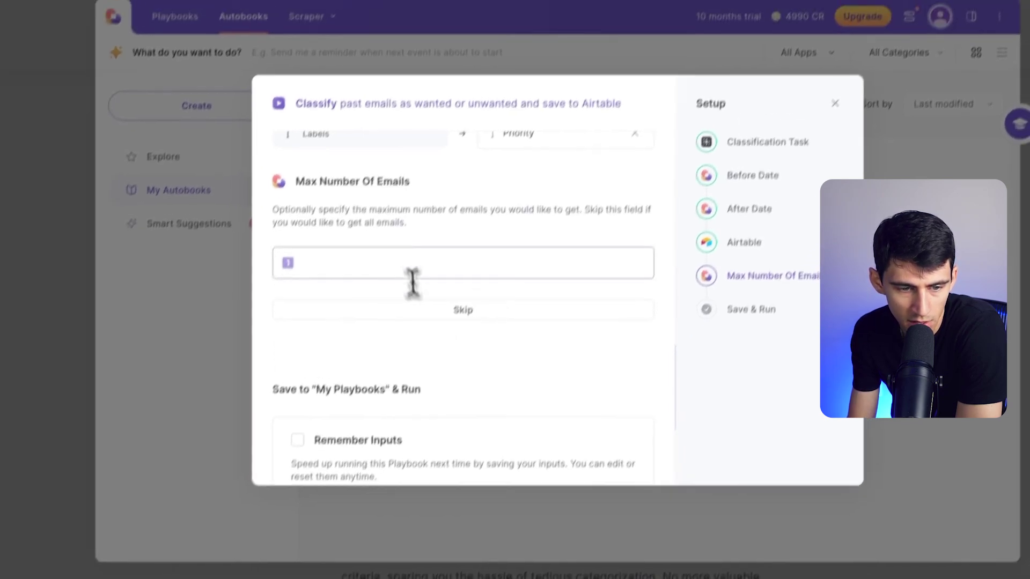
- Set Max Number Of Emails to 10
{"action": "left_click", "coordinate": [413, 255]}
{"action": "type", "text": "10"}
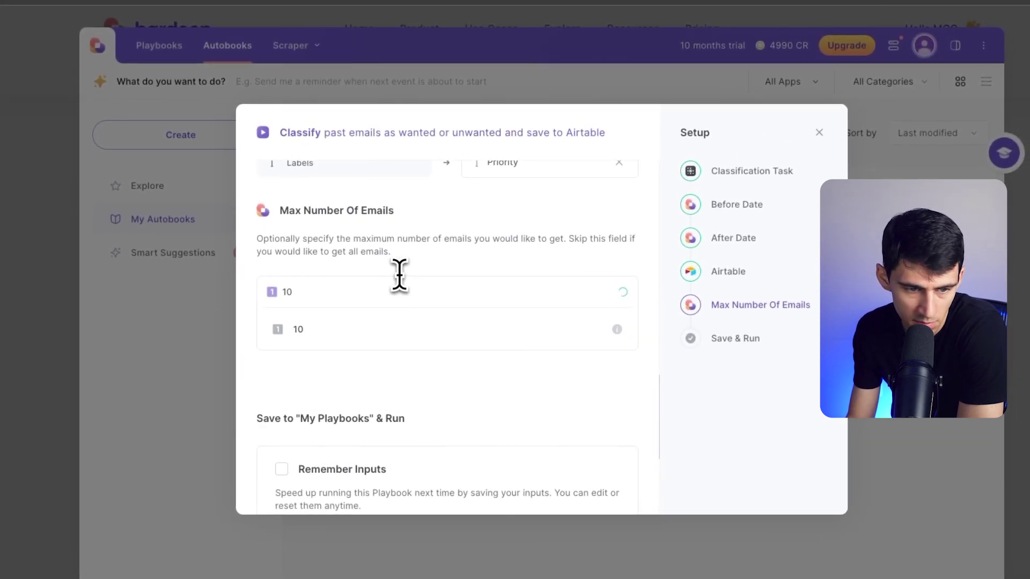
{"action": "scroll", "coordinate": [400, 373], "scroll_direction": "down", "scroll_amount": 4}
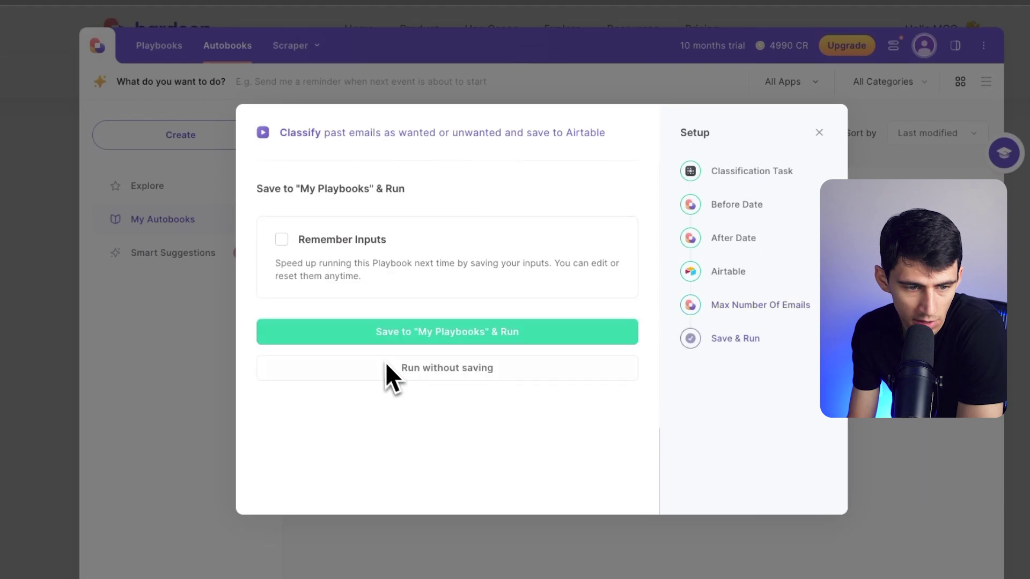
- Remember all inputs except the email limit, then save to My Playbooks and run
{"action": "left_click", "coordinate": [282, 239]}
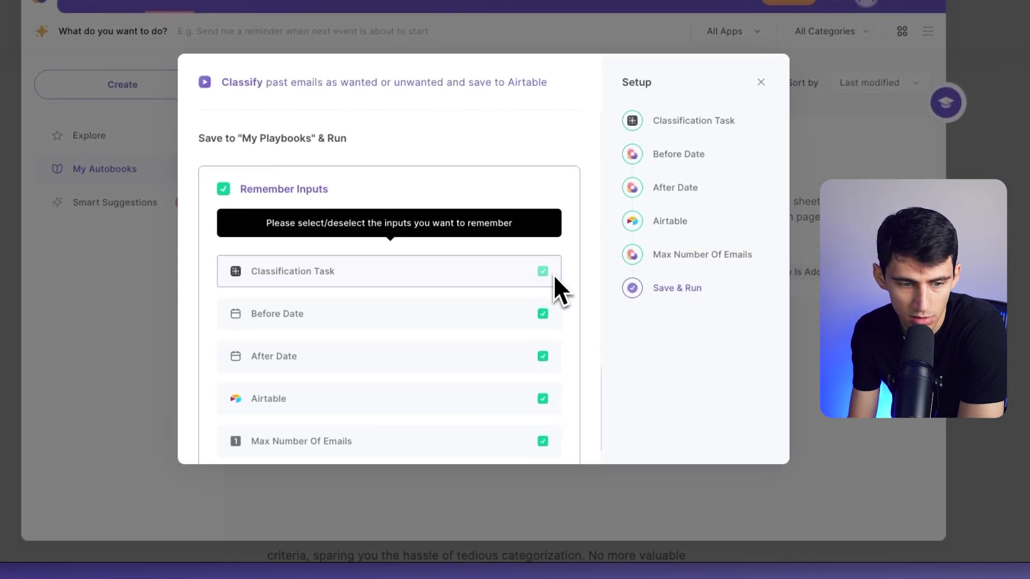
{"action": "scroll", "coordinate": [546, 387], "scroll_direction": "down", "scroll_amount": 1}
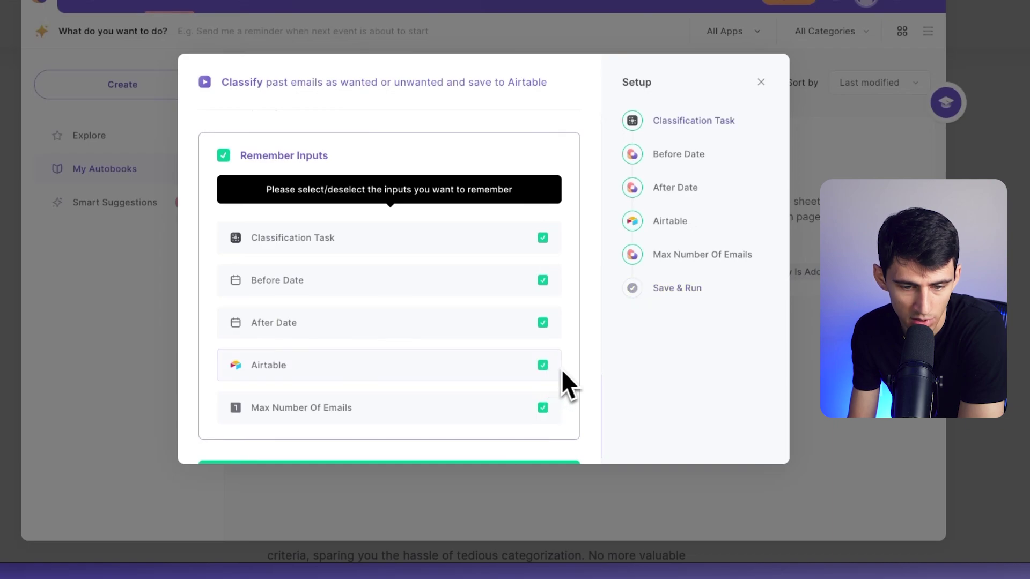
{"action": "left_click_drag", "start_coordinate": [553, 403], "coordinate": [353, 378]}
{"action": "scroll", "coordinate": [383, 348], "scroll_direction": "down", "scroll_amount": 1}
{"action": "left_click", "coordinate": [616, 334]}
{"action": "left_click", "coordinate": [564, 344]}
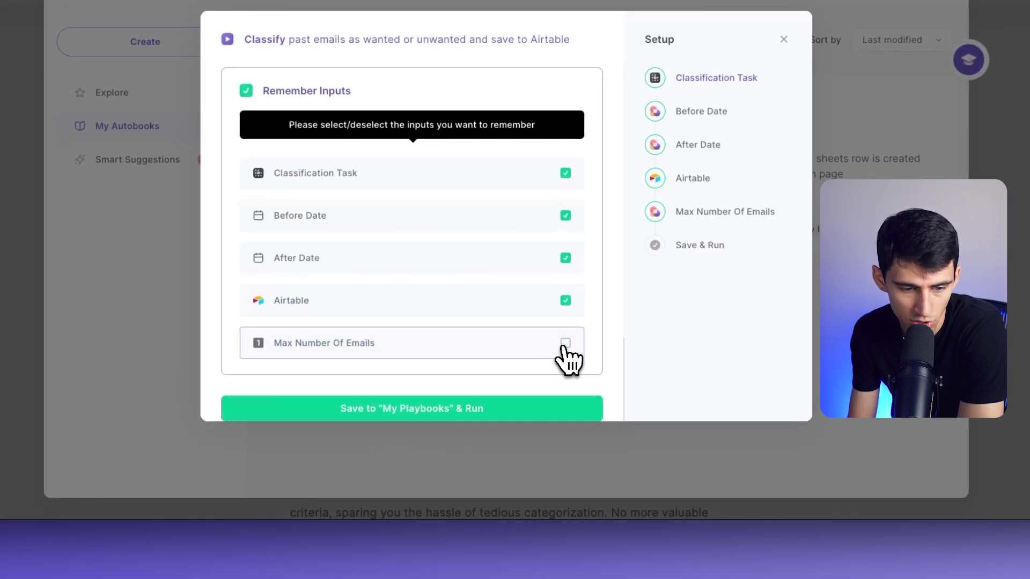
{"action": "left_click", "coordinate": [454, 423]}
{"action": "left_click", "coordinate": [509, 270]}
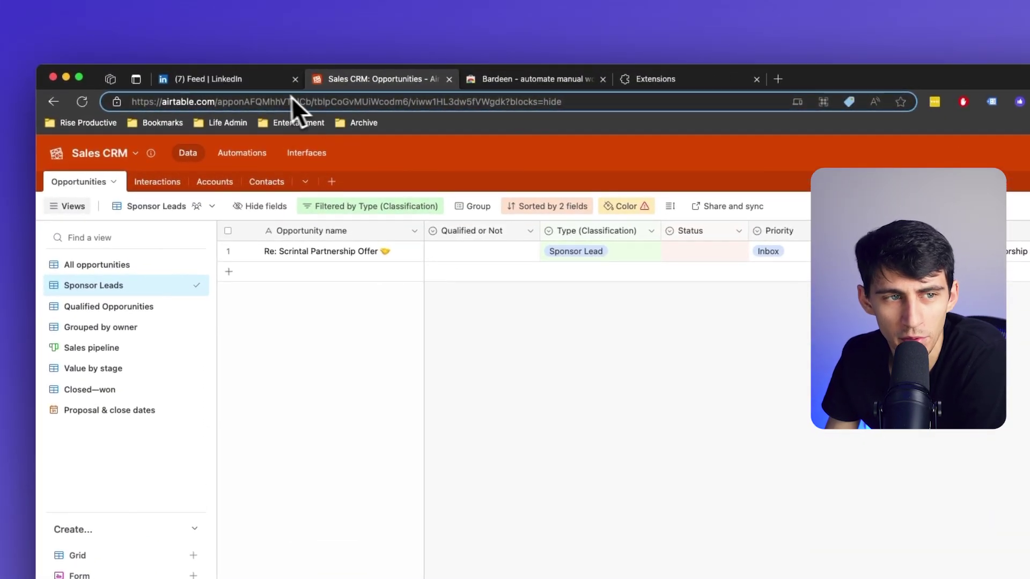
{"action": "left_click", "coordinate": [262, 79]}
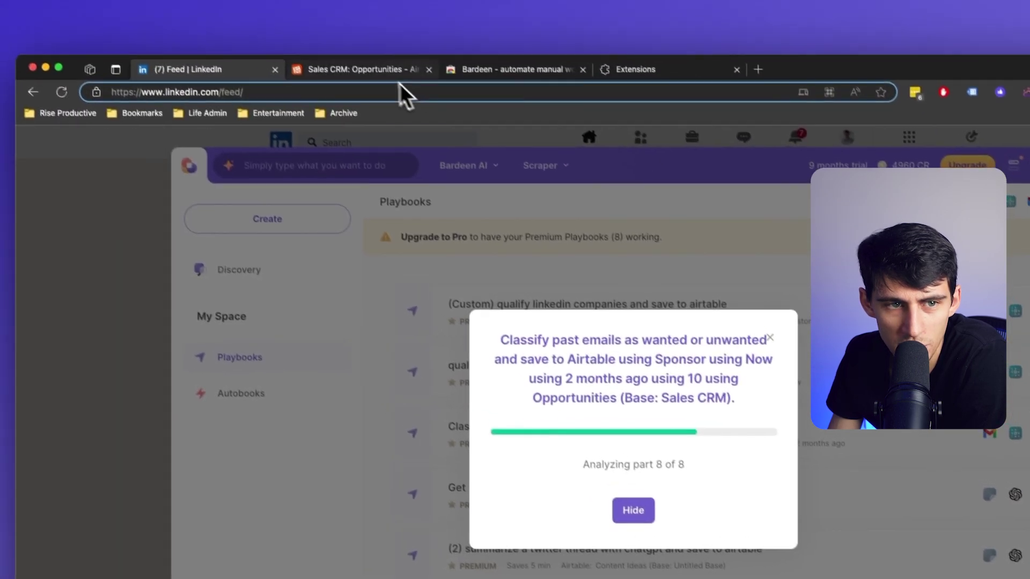
{"action": "left_click", "coordinate": [397, 74]}
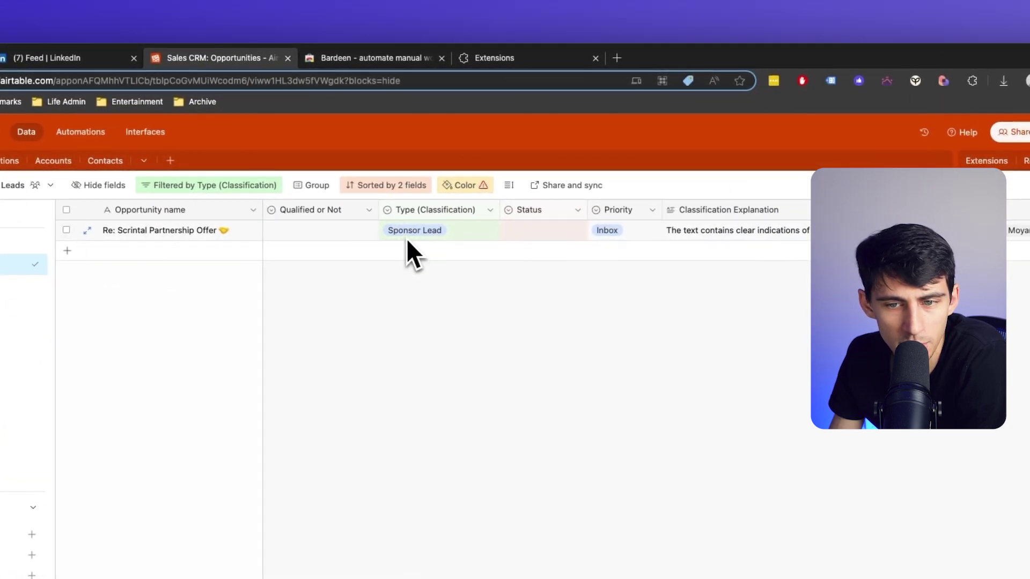
{"action": "left_click", "coordinate": [740, 233]}
{"action": "left_click", "coordinate": [740, 233]}
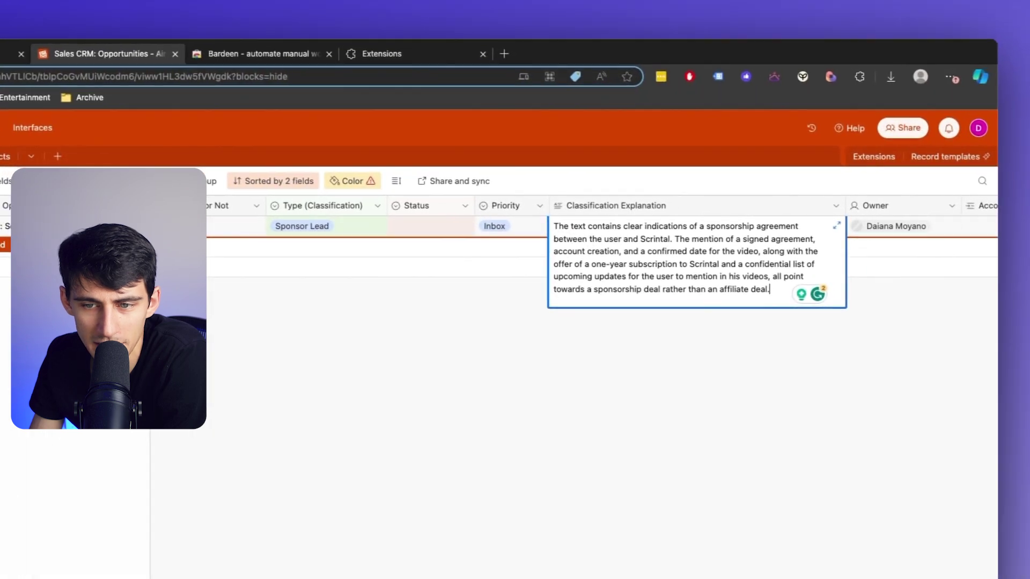
{"action": "left_click_drag", "start_coordinate": [554, 226], "coordinate": [822, 274]}
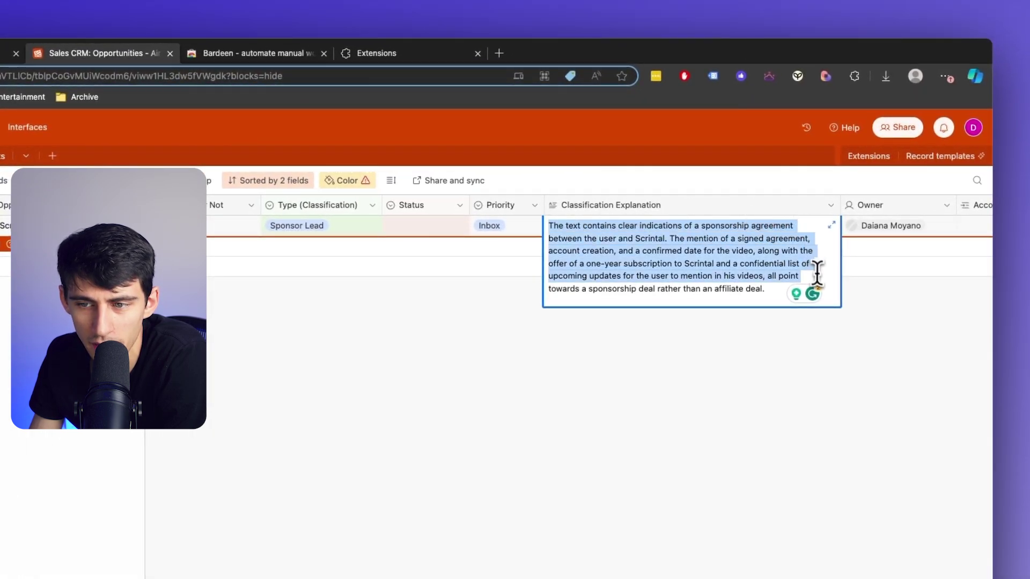
{"action": "left_click", "coordinate": [832, 225]}
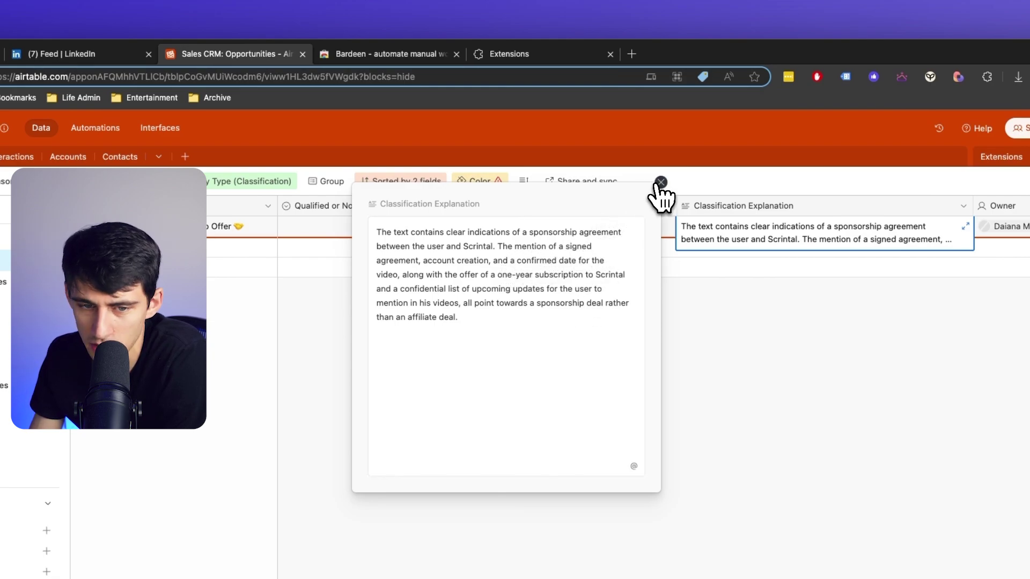
{"action": "left_click", "coordinate": [660, 182]}
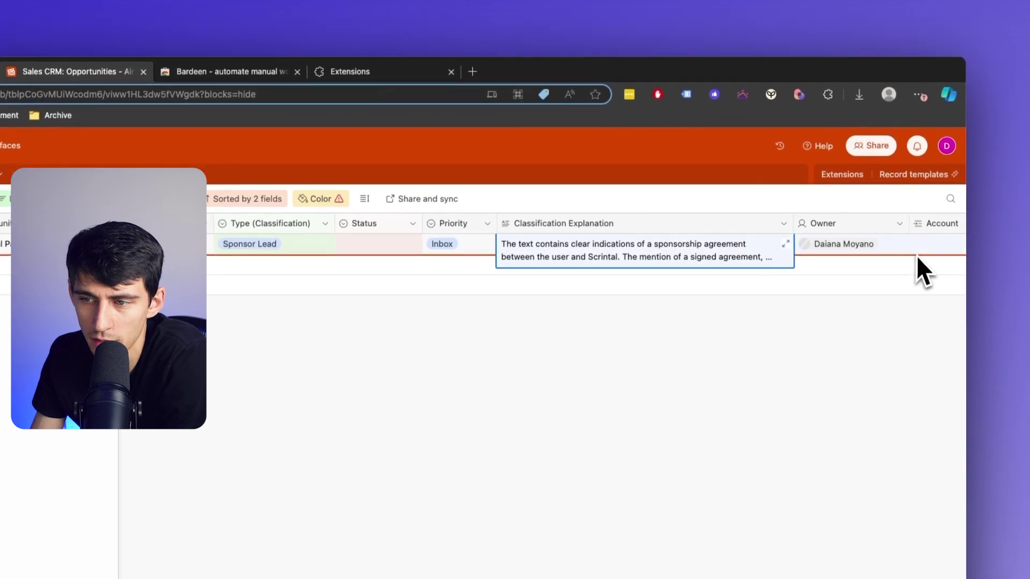
{"action": "scroll", "coordinate": [931, 250], "scroll_direction": "right", "scroll_amount": 3}
- Scroll the view left while the classification run progresses
{"action": "scroll", "coordinate": [349, 252], "scroll_direction": "left", "scroll_amount": 5}
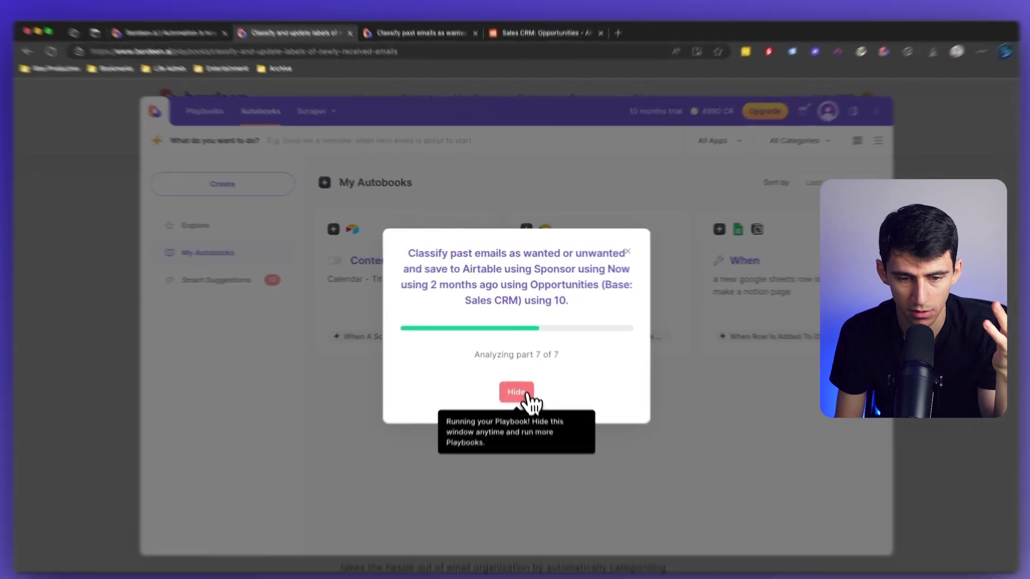
- Hide the running playbook's progress and search Bardeen for 'qualify linkedin companies and save to airtable'
{"action": "left_click", "coordinate": [520, 369]}
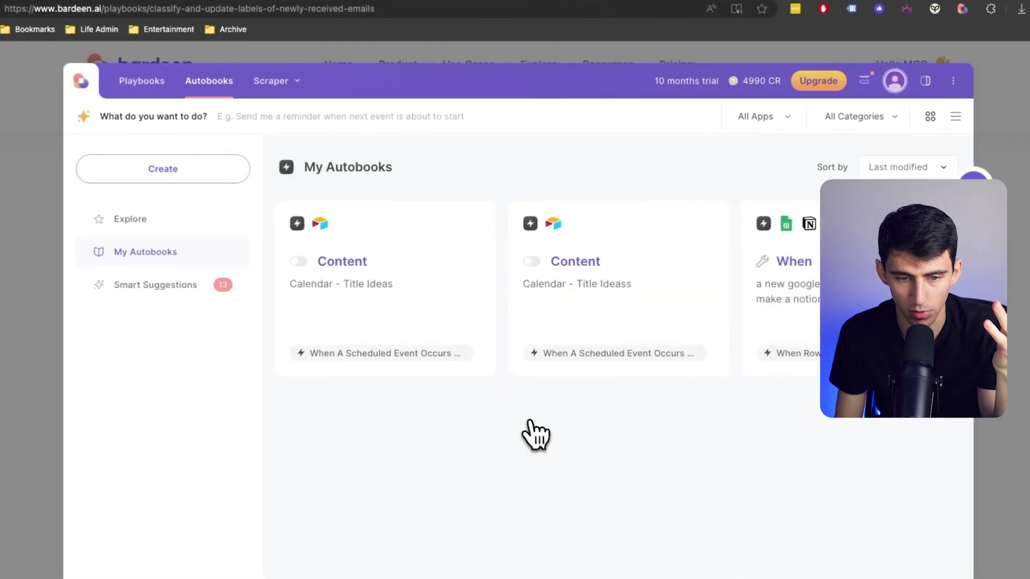
{"action": "left_click", "coordinate": [410, 148]}
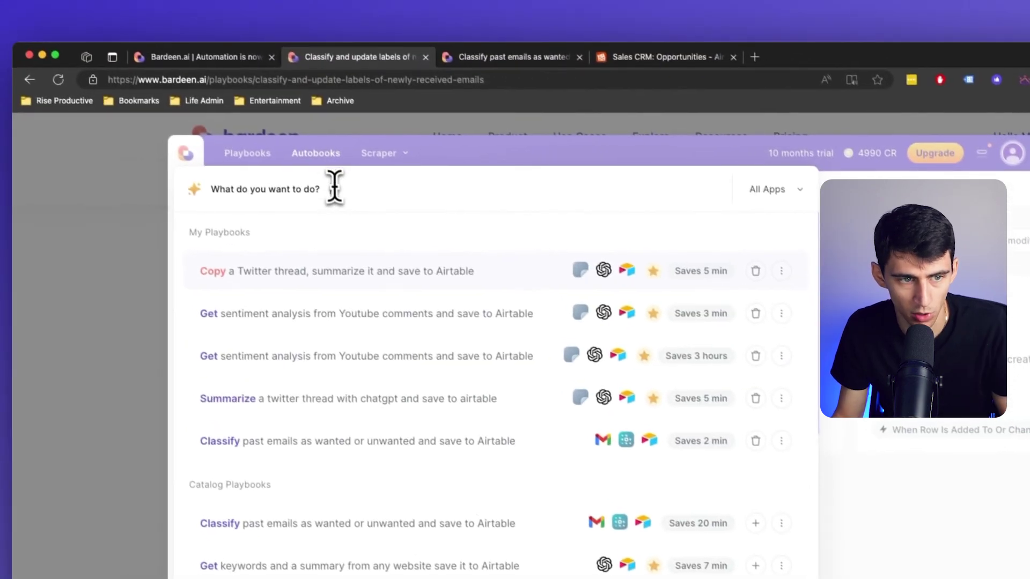
{"action": "type", "text": "qualify link"}
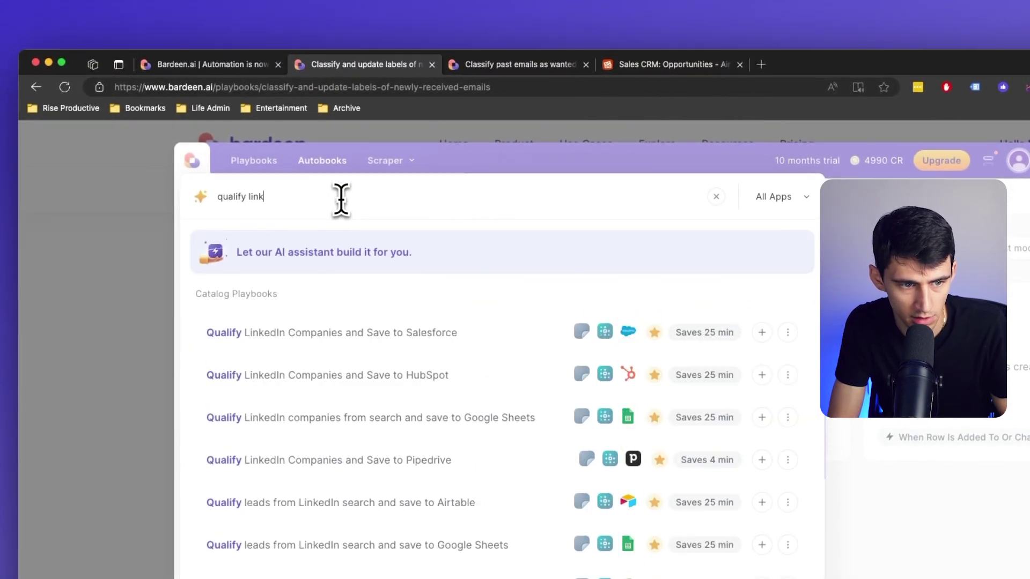
{"action": "type", "text": "edin companies and"}
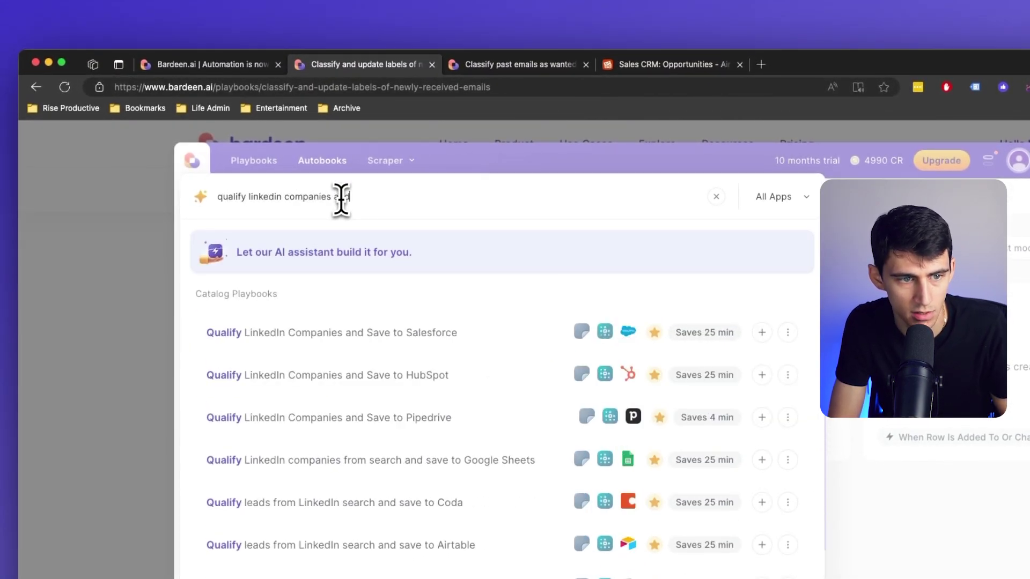
{"action": "type", "text": " save to airtable"}
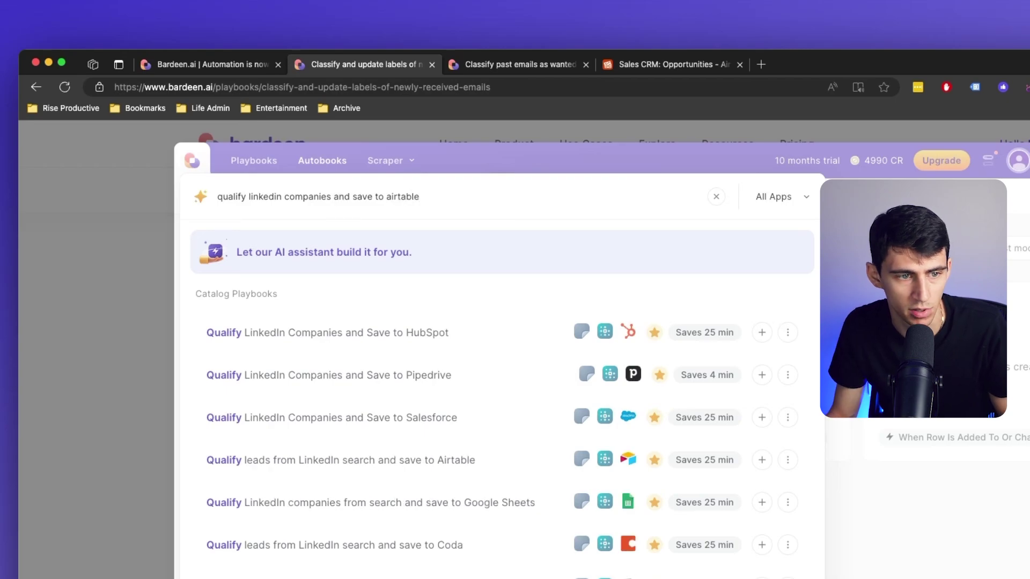
- Have the AI assistant build that playbook and save it to My Playbooks
{"action": "left_click", "coordinate": [339, 260]}
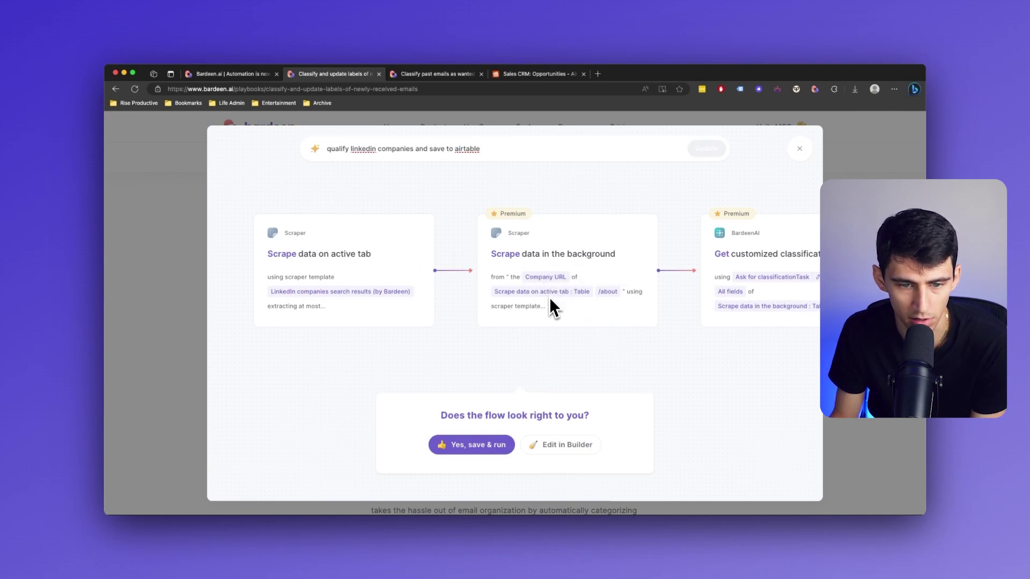
{"action": "scroll", "coordinate": [510, 290], "scroll_direction": "right", "scroll_amount": 5}
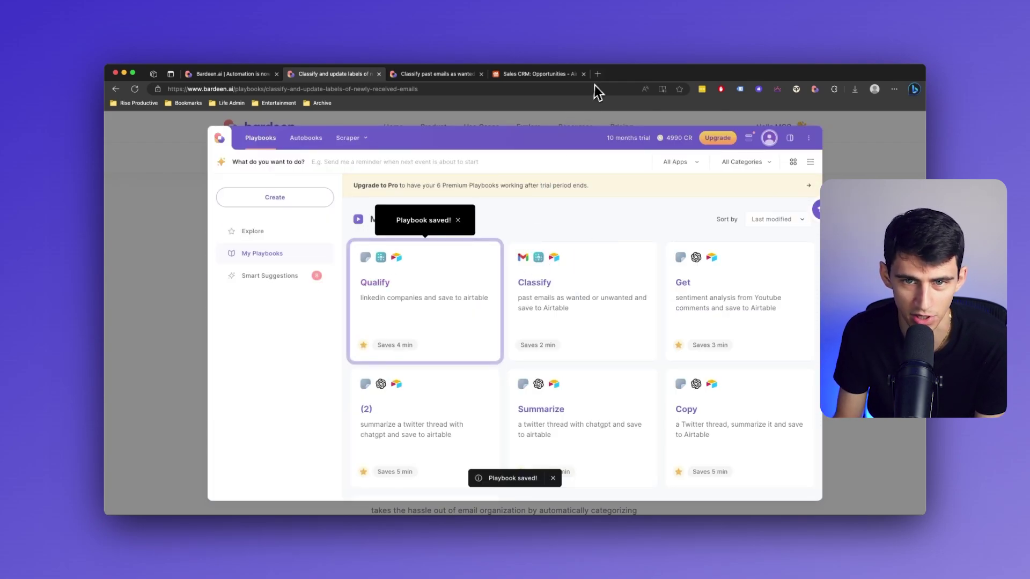
{"action": "left_click", "coordinate": [598, 75]}
- Search LinkedIn for 'productivity apps' and narrow the results to Companies (about 3,500)
{"action": "type", "text": "linkedin"}
{"action": "key", "text": "Return"}
{"action": "type", "text": "p"}
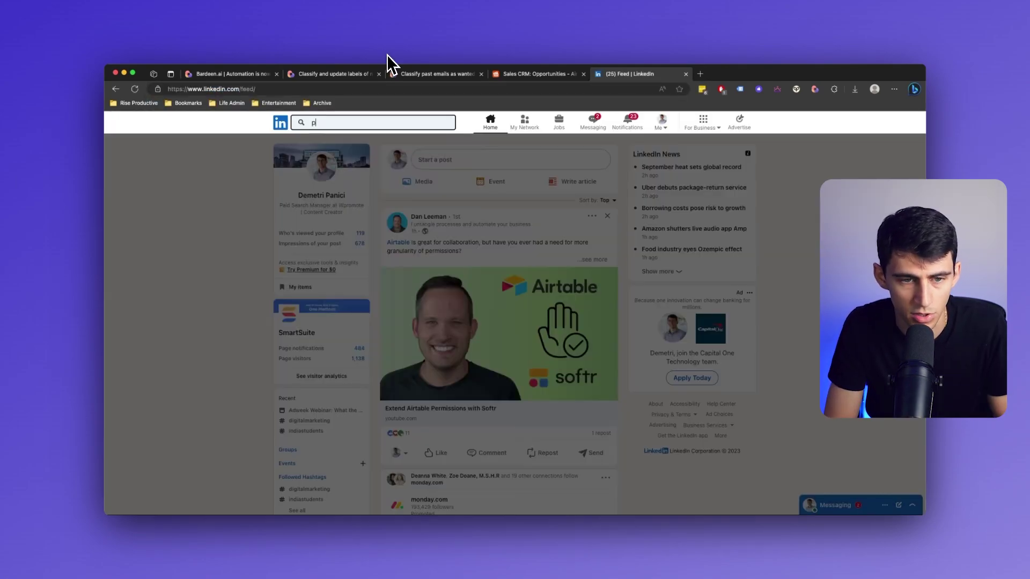
{"action": "type", "text": "roductivity apps"}
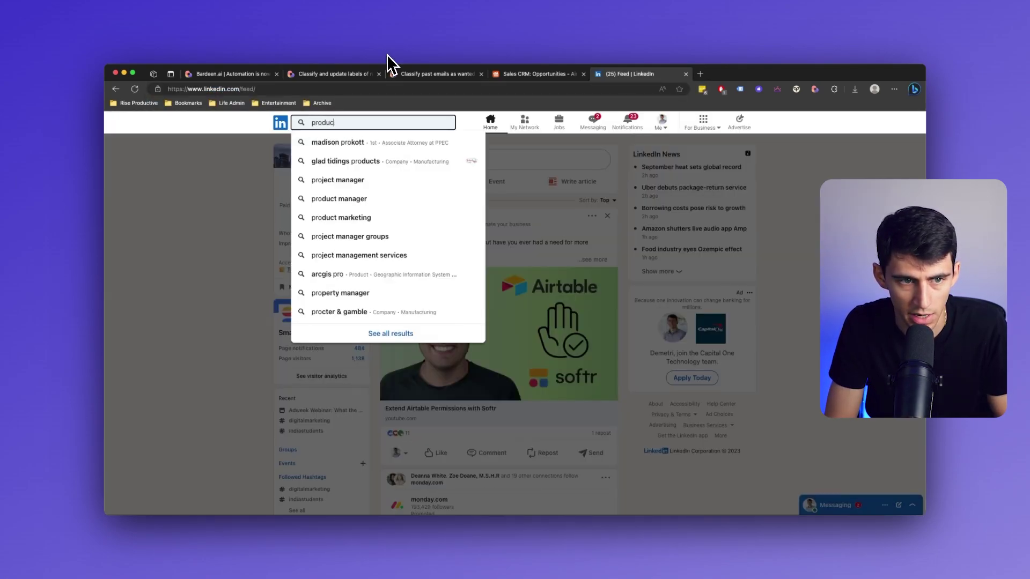
{"action": "key", "text": "Return"}
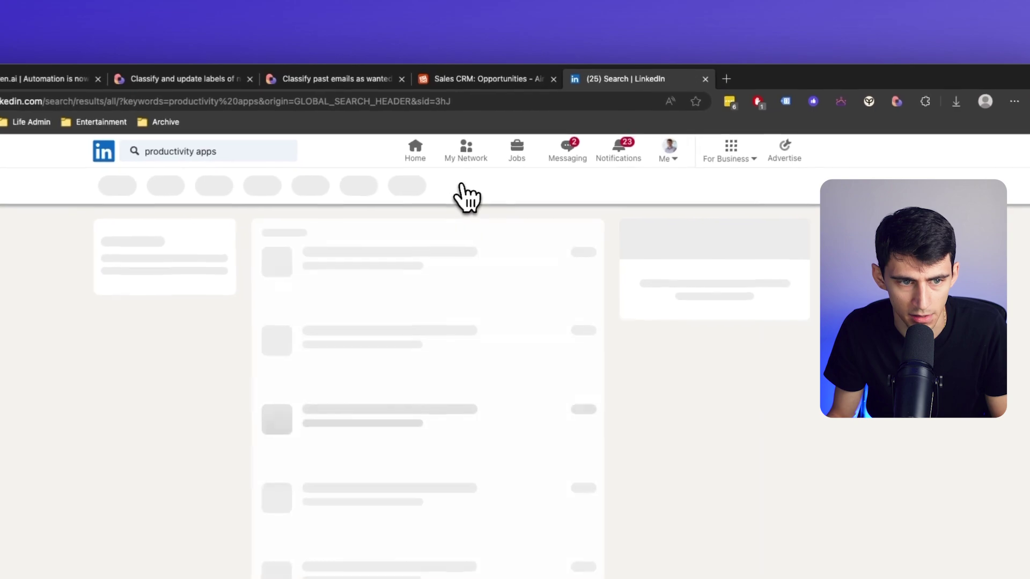
{"action": "left_click", "coordinate": [462, 185]}
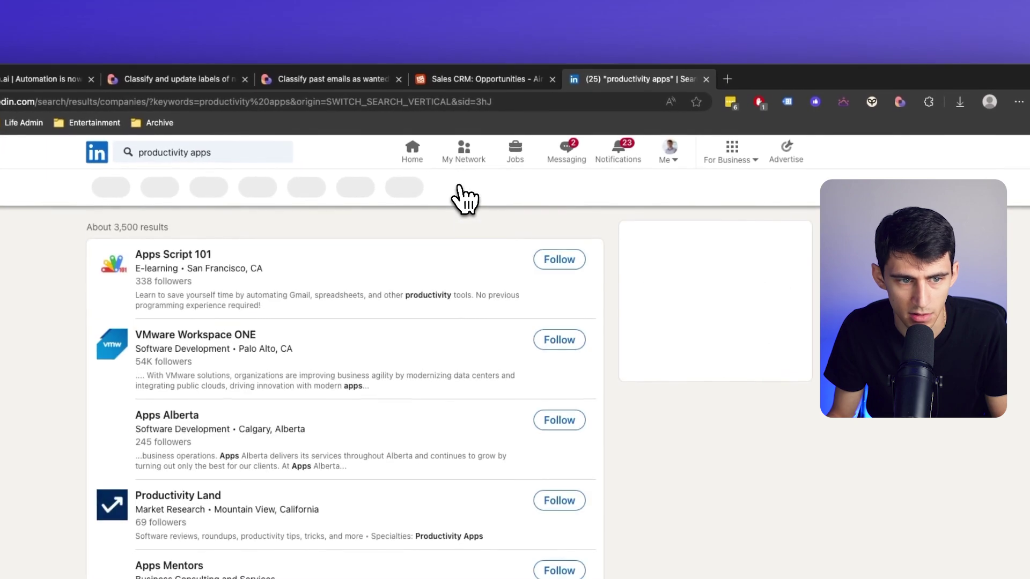
{"action": "left_click", "coordinate": [901, 104]}
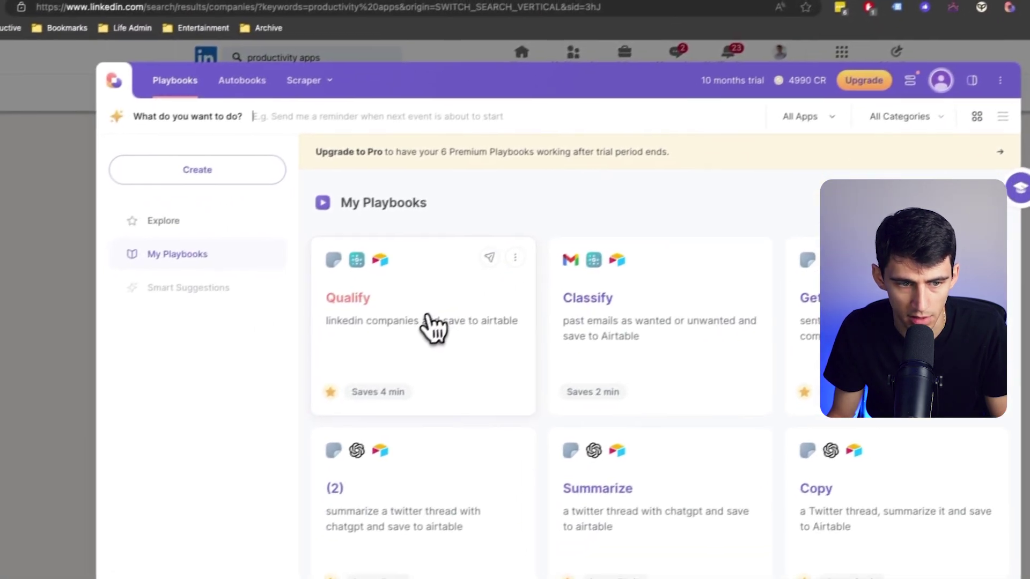
- Run the Qualify LinkedIn companies playbook capped at 5 companies and begin a new classification task
{"action": "left_click", "coordinate": [237, 413]}
{"action": "type", "text": "5"}
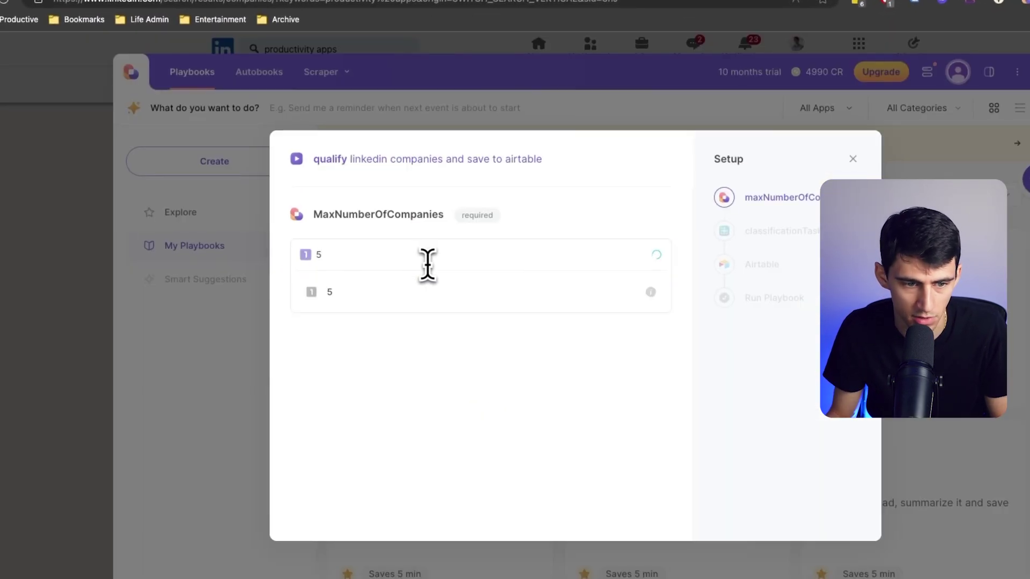
{"action": "key", "text": "Return"}
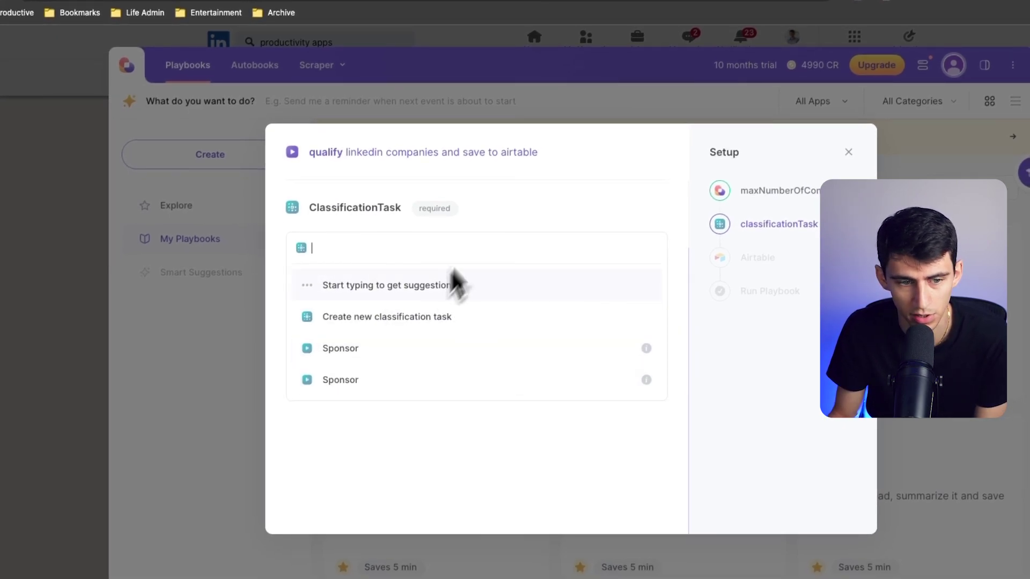
{"action": "left_click", "coordinate": [360, 318]}
{"action": "left_click", "coordinate": [531, 394]}
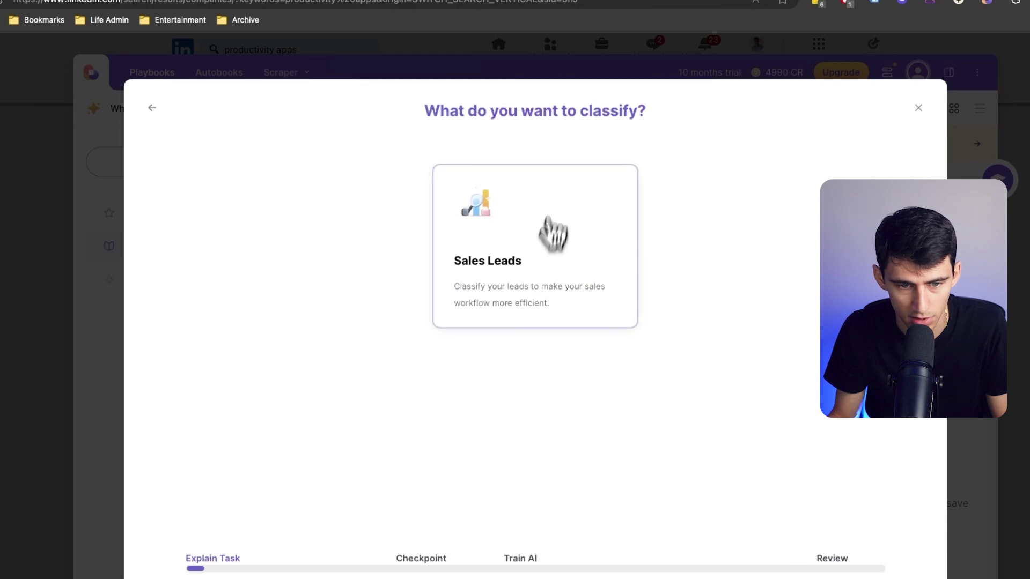
- Start a Sales Leads classifier from the Qualifying Leads template, describing the business as a productivity and AI app content creator
{"action": "left_click", "coordinate": [515, 245]}
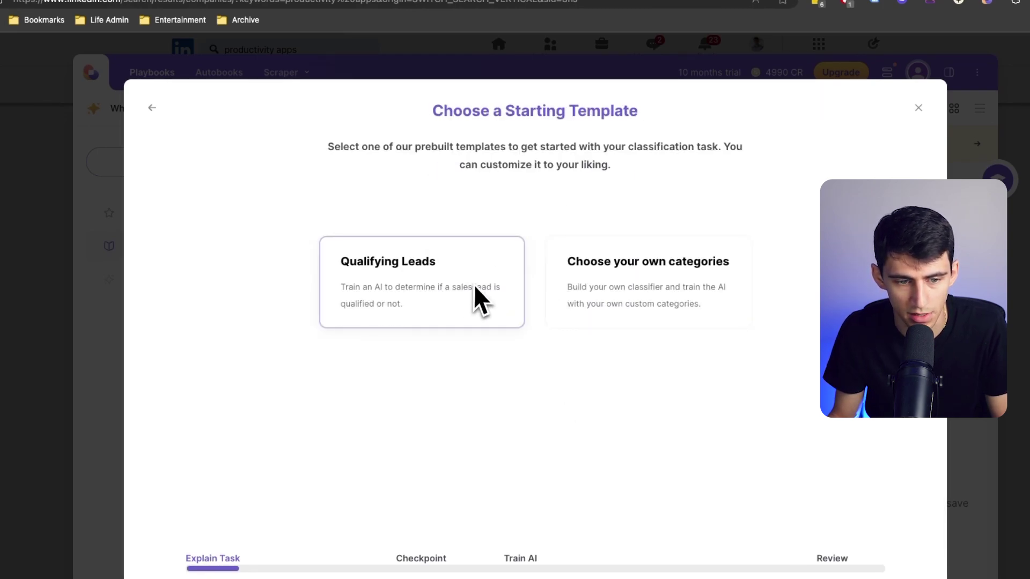
{"action": "left_click", "coordinate": [629, 285]}
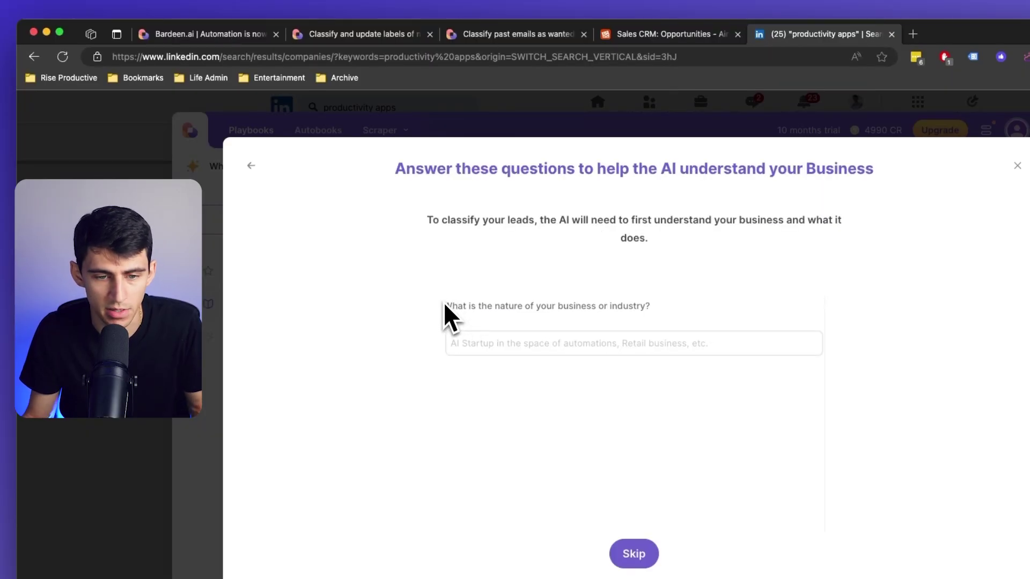
{"action": "left_click", "coordinate": [529, 341]}
{"action": "key", "text": "Down"}
{"action": "key", "text": "Return"}
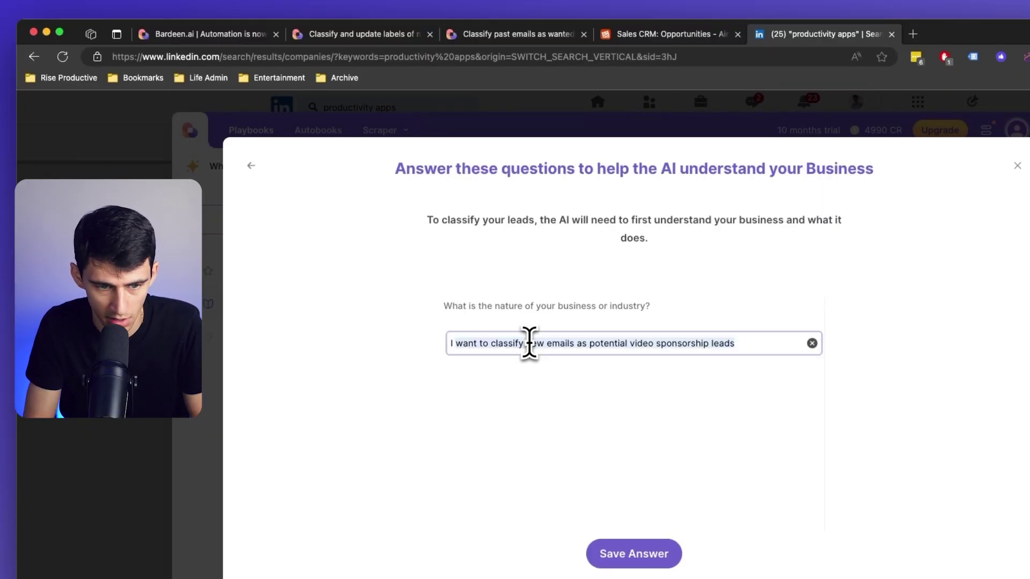
{"action": "type", "text": "I am a prod"}
{"action": "type", "text": "ucti"}
{"action": "key", "text": "BackSpace"}
{"action": "type", "text": "tivity and AI app "}
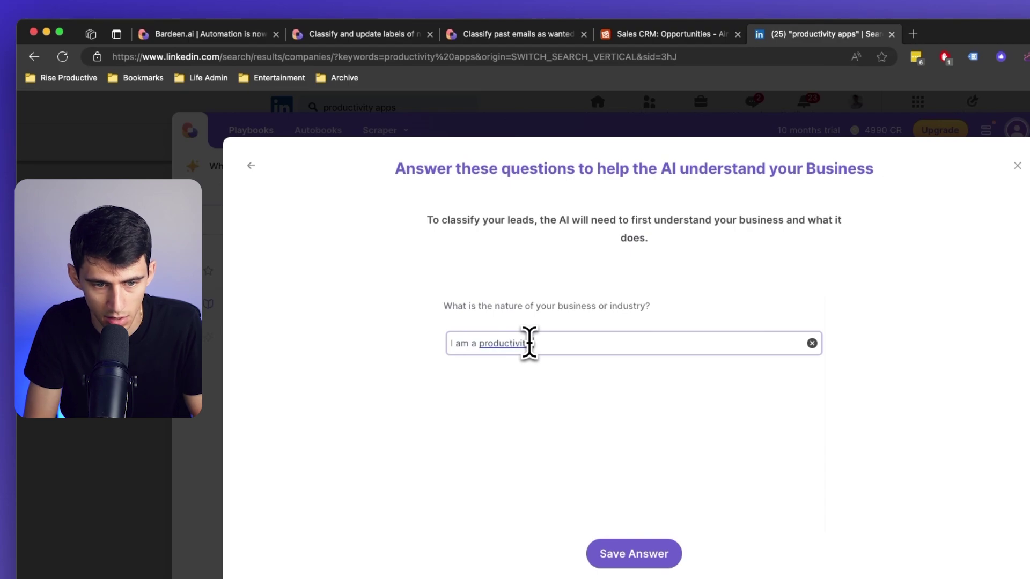
{"action": "type", "text": "content creator looking to work with companies"}
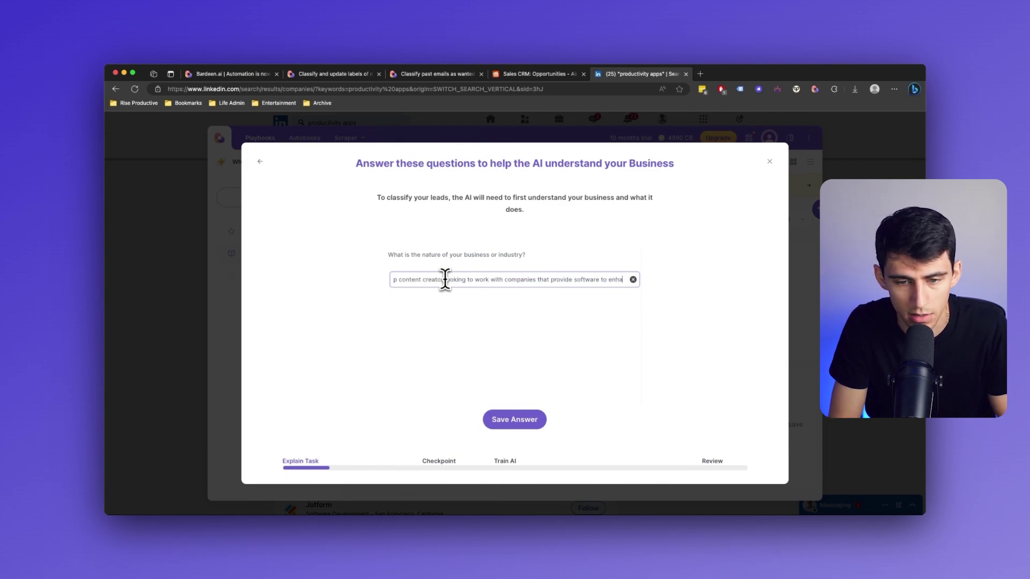
{"action": "left_click", "coordinate": [512, 420]}
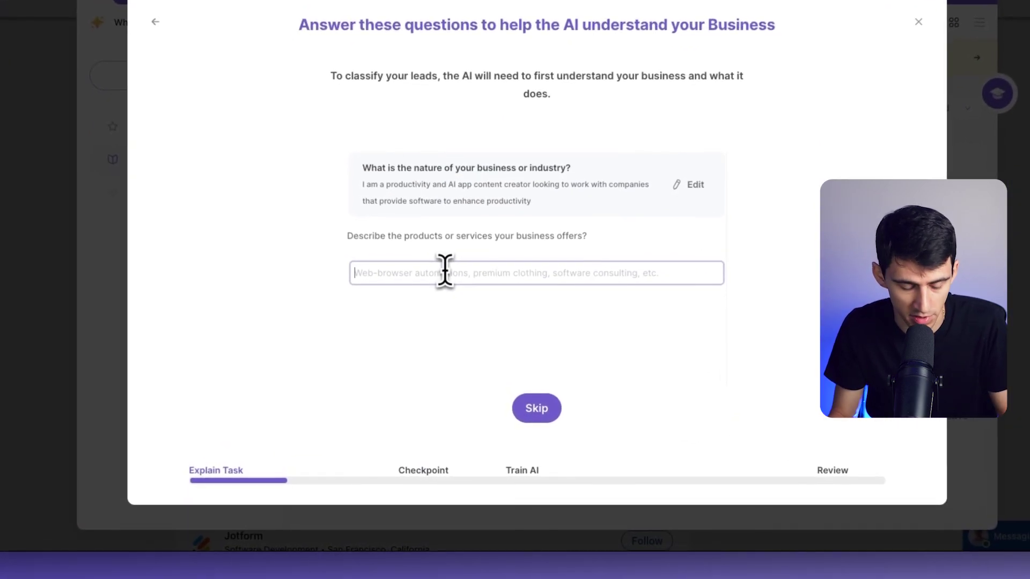
- Answer the products and services question and set target customers to 'Small businesses, medium businesses'
{"action": "type", "text": "Vid"}
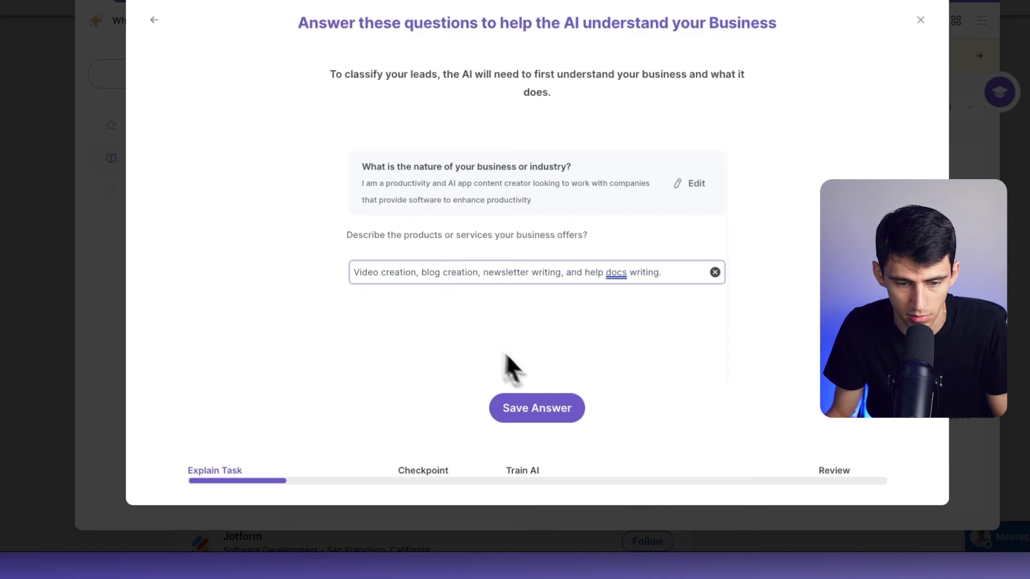
{"action": "left_click", "coordinate": [548, 395]}
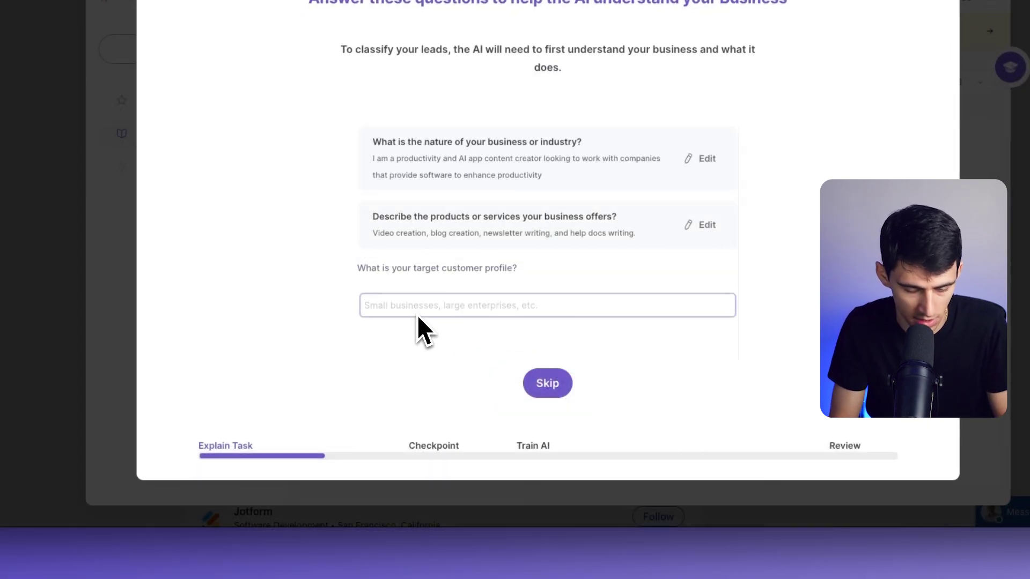
{"action": "type", "text": "Small busin"}
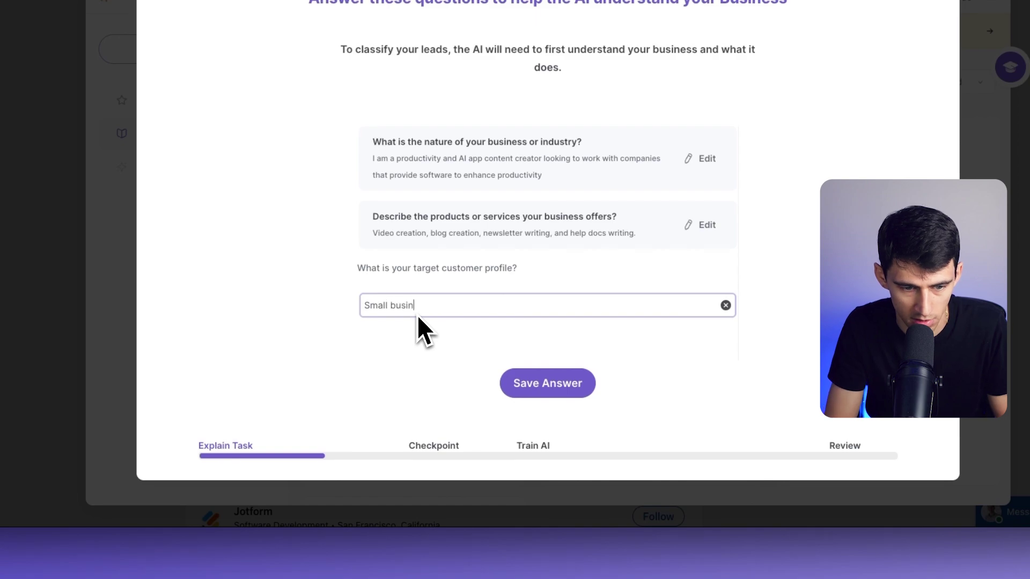
{"action": "type", "text": "esses, medium businesses"}
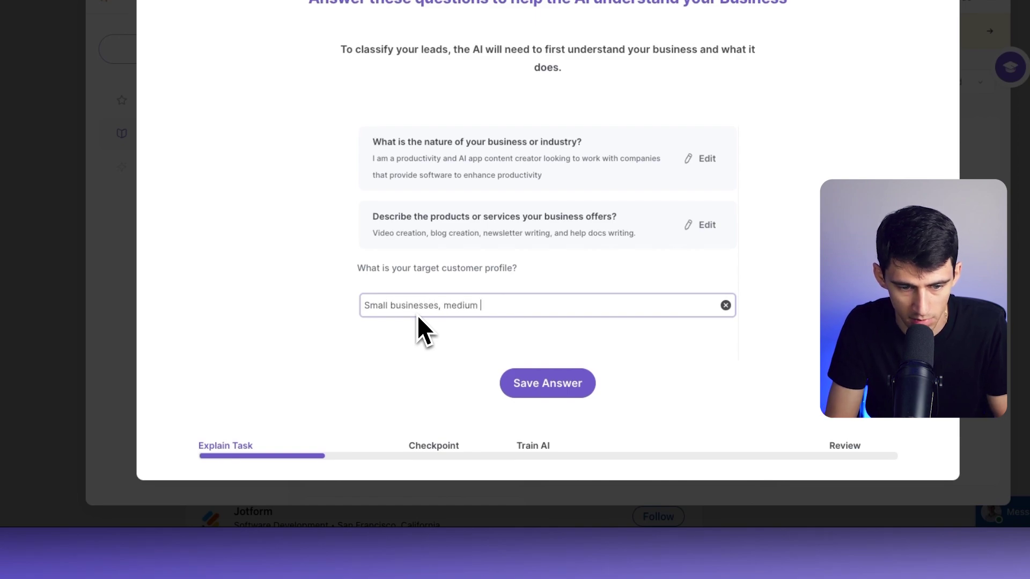
{"action": "left_click", "coordinate": [521, 380]}
- Accept the qualified and not qualified categories and name the classifier 'Qualified'
{"action": "left_click", "coordinate": [536, 434]}
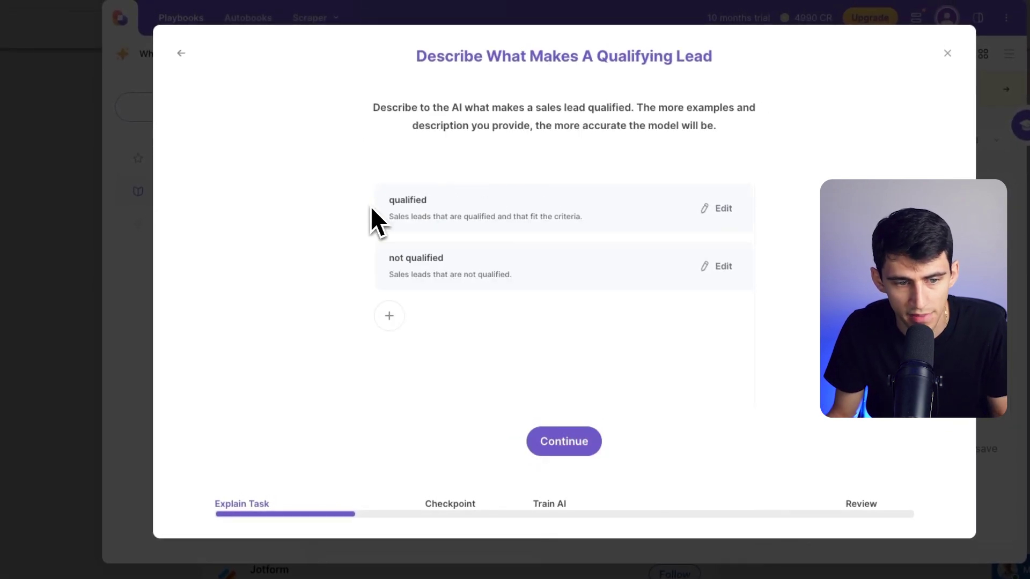
{"action": "left_click", "coordinate": [575, 447]}
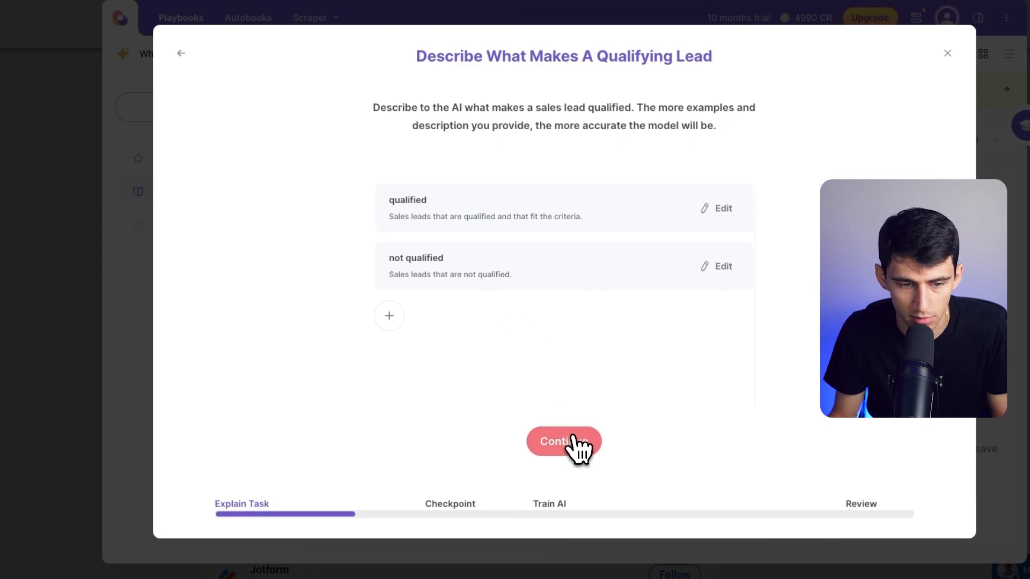
{"action": "left_click", "coordinate": [439, 187]}
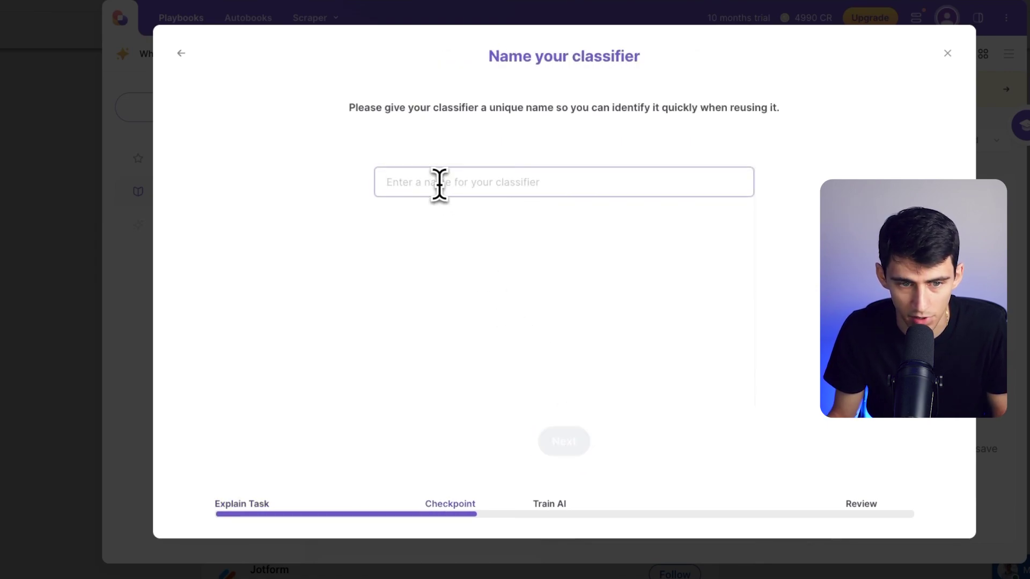
{"action": "type", "text": "Qualifie"}
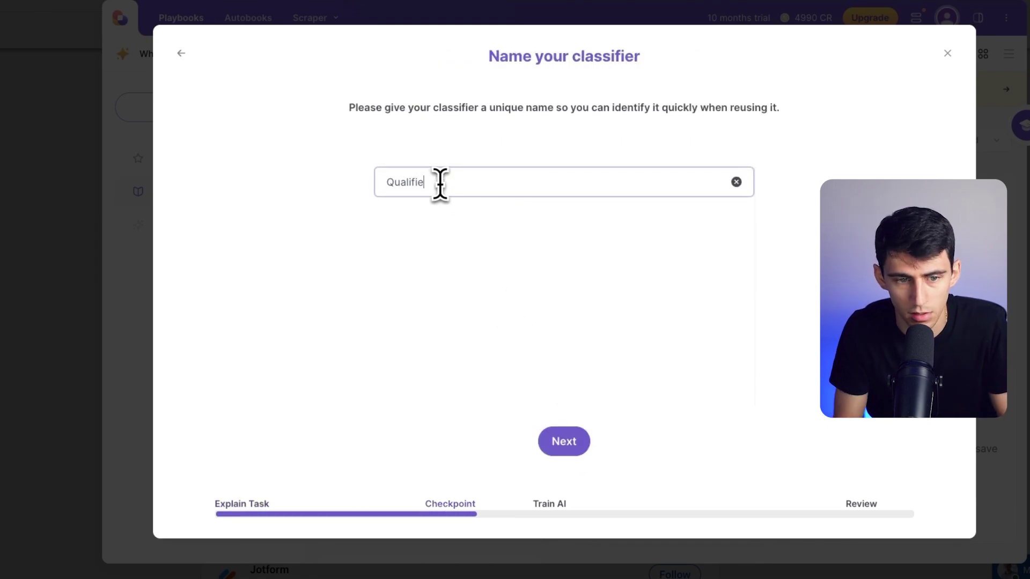
{"action": "type", "text": "d"}
{"action": "left_click", "coordinate": [564, 441]}
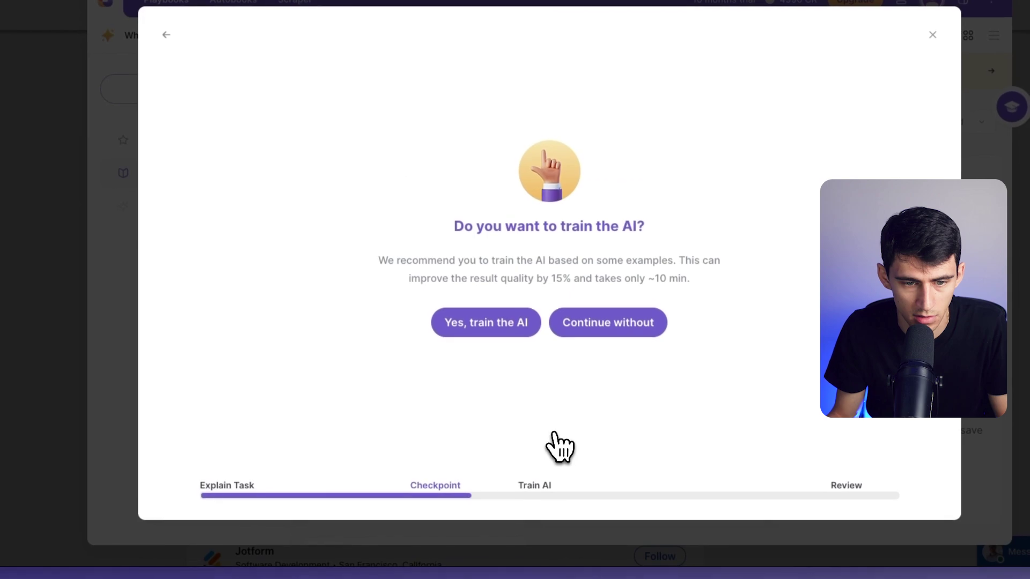
- Skip training, target Sales CRM's Opportunities table, and save and run with inputs remembered
{"action": "left_click", "coordinate": [582, 328]}
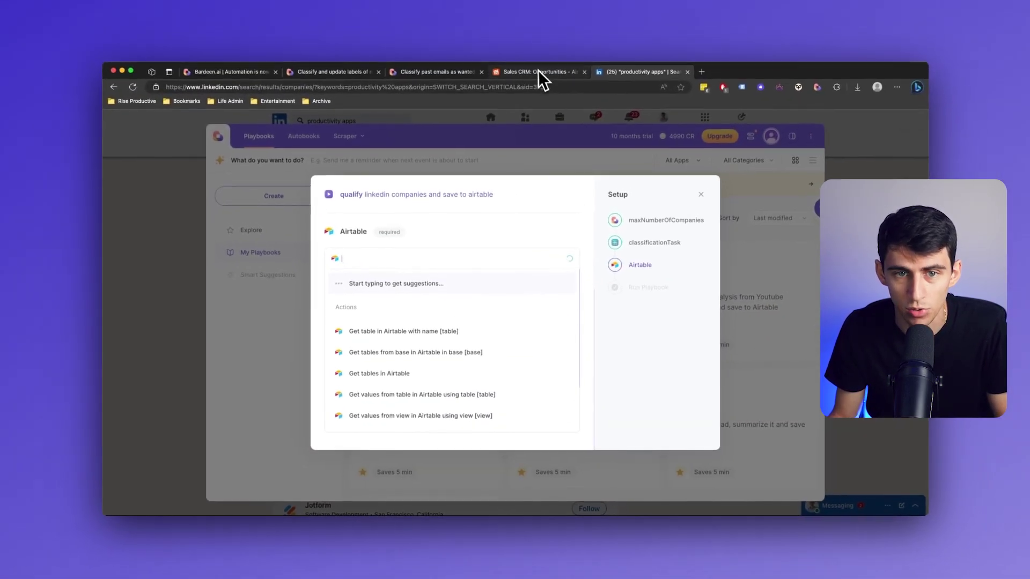
{"action": "left_click", "coordinate": [538, 71]}
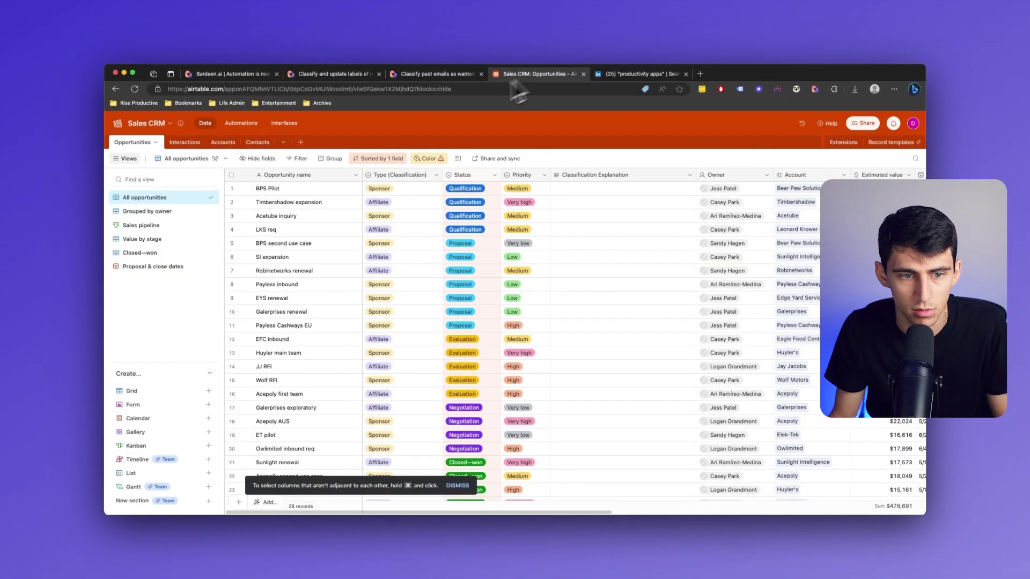
{"action": "key", "text": "ctrl+Tab"}
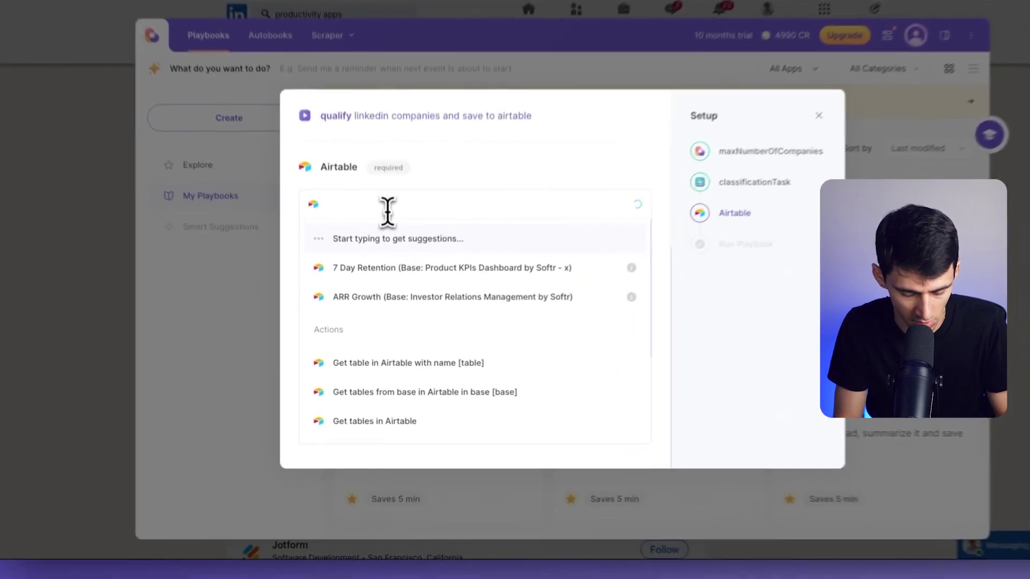
{"action": "type", "text": "Opportu"}
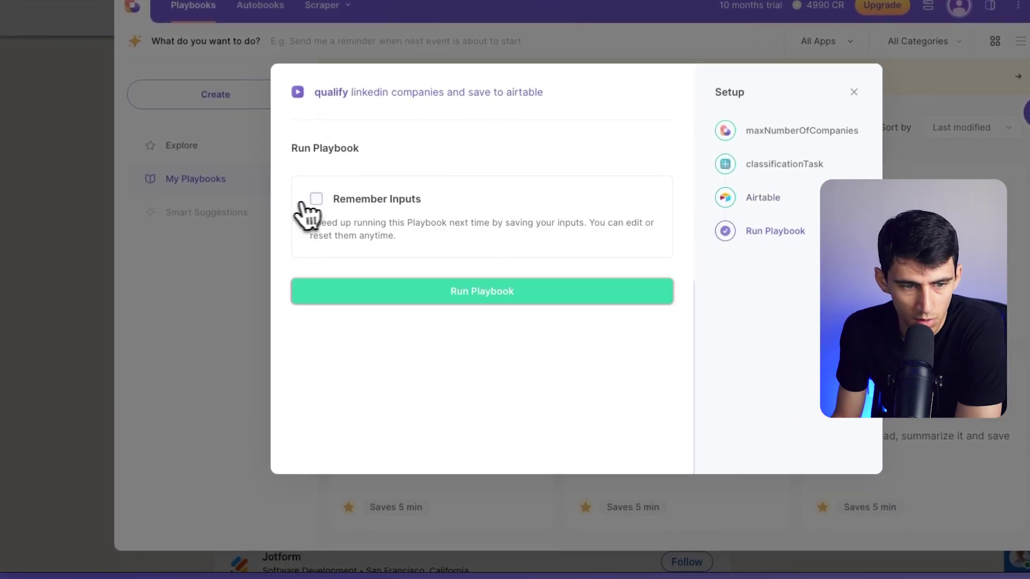
{"action": "left_click", "coordinate": [316, 199]}
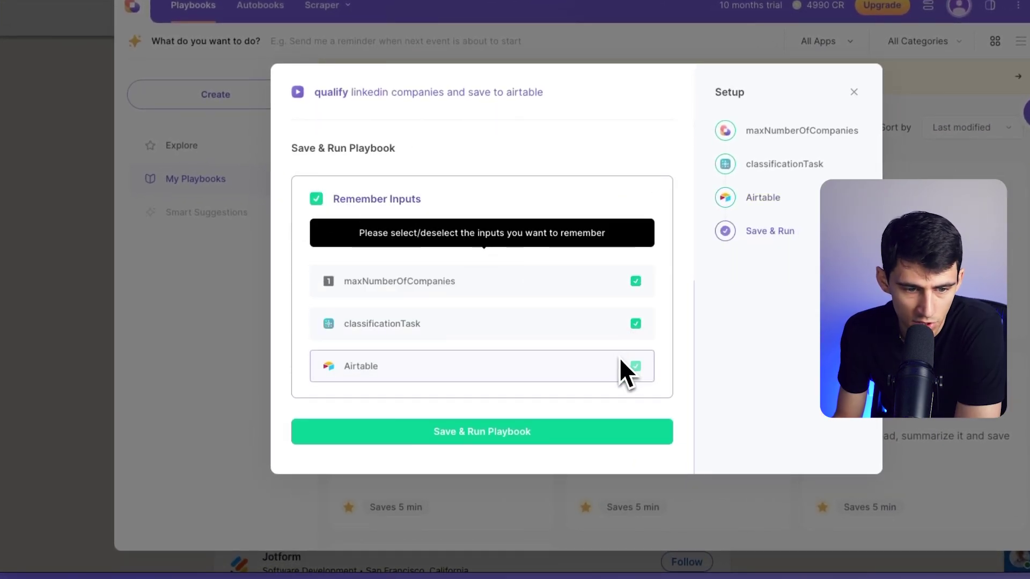
{"action": "left_click", "coordinate": [635, 282]}
{"action": "left_click", "coordinate": [499, 432]}
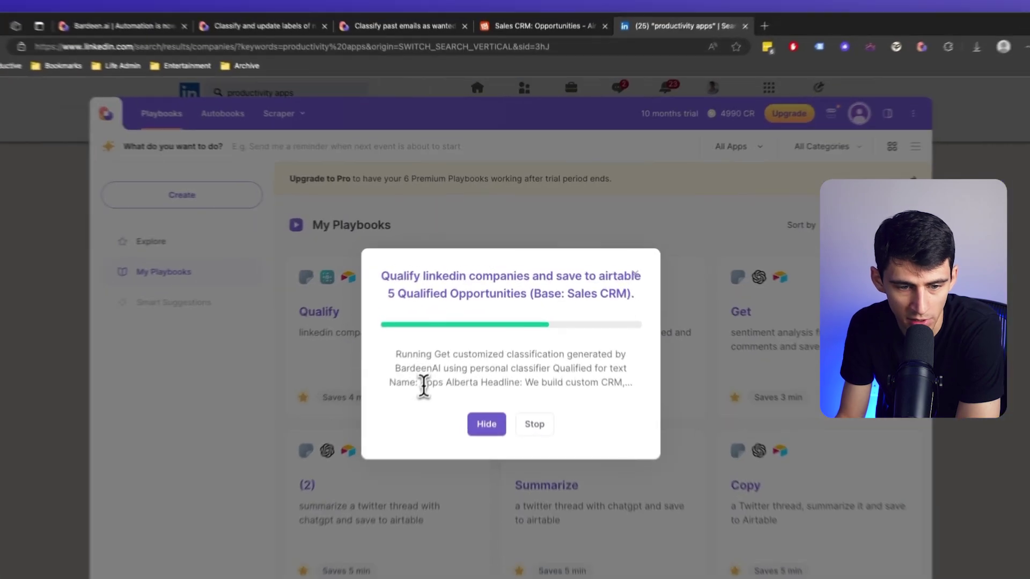
- Follow the run as it classifies the Apps Alberta company with the Qualified classifier
{"action": "left_click_drag", "start_coordinate": [450, 334], "coordinate": [506, 334]}
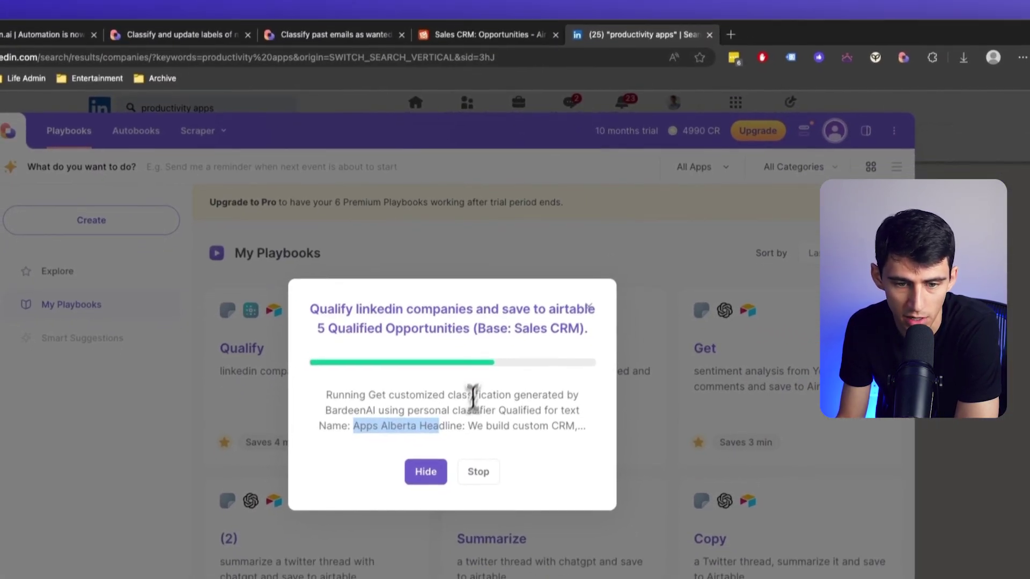
{"action": "left_click", "coordinate": [504, 413]}
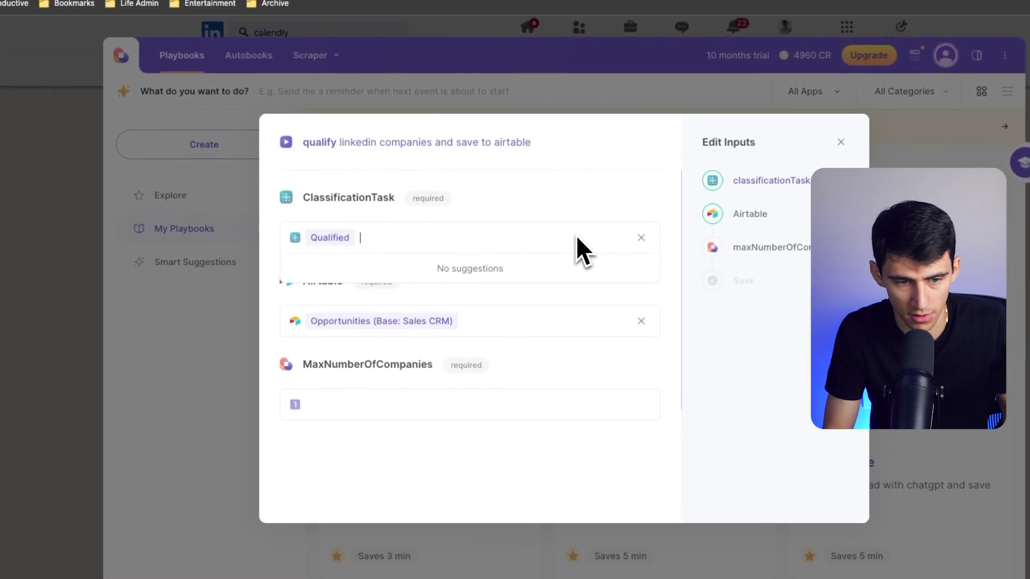
- Swap the Qualified classifier for a new Qualifying Leads classifier without training it
{"action": "key", "text": "BackSpace"}
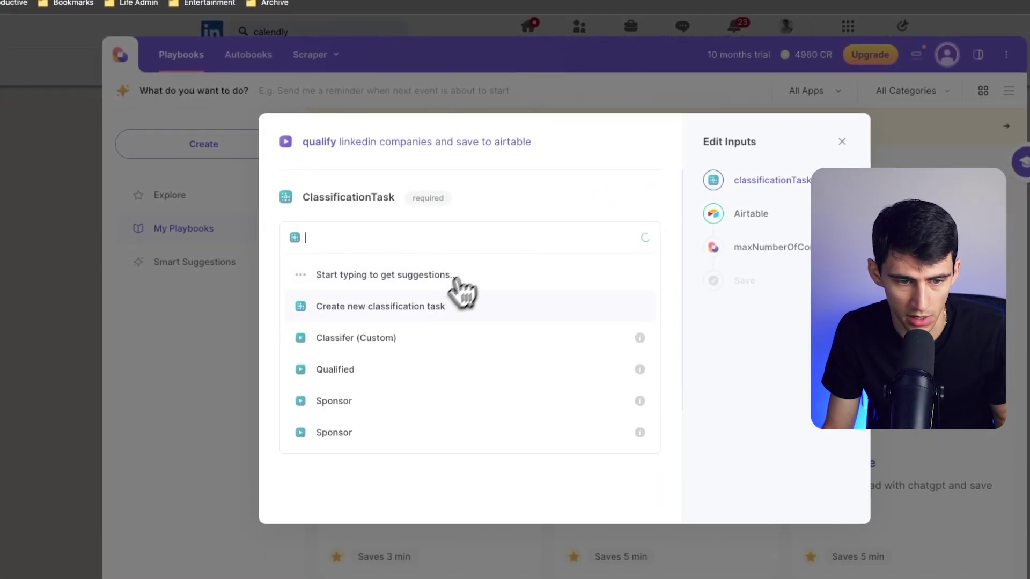
{"action": "left_click", "coordinate": [435, 306]}
{"action": "left_click", "coordinate": [529, 370]}
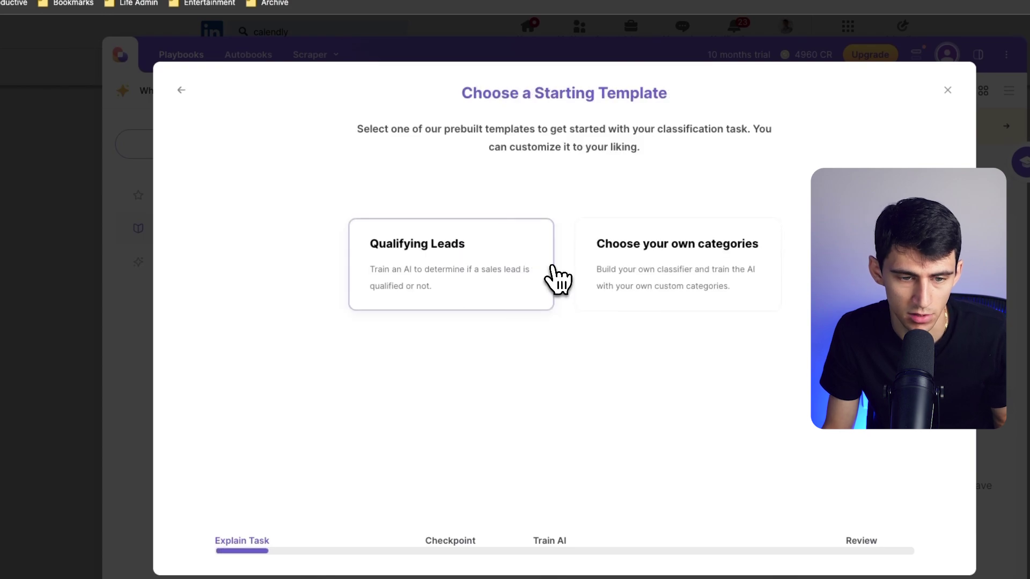
{"action": "left_click", "coordinate": [551, 271]}
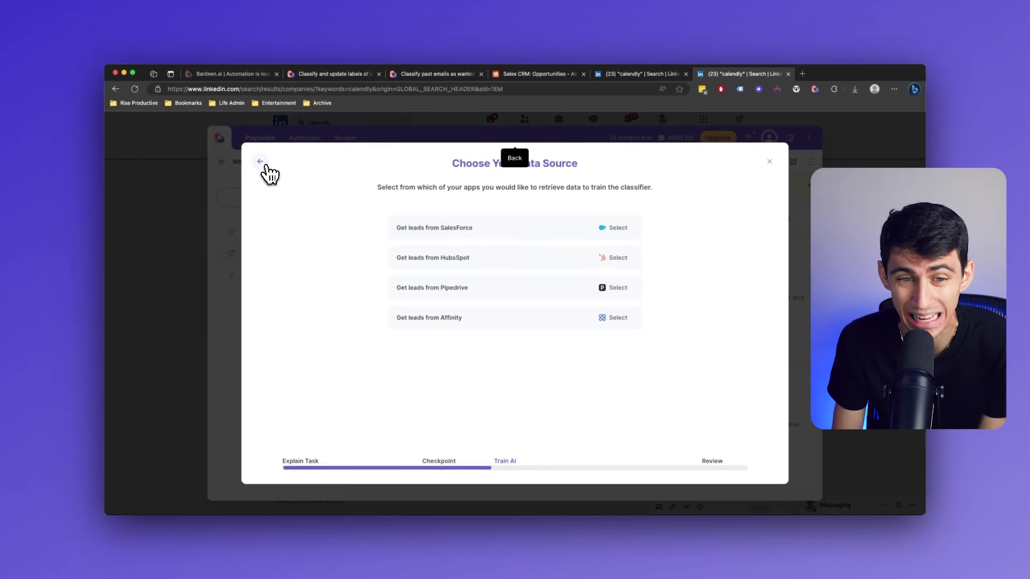
{"action": "left_click", "coordinate": [263, 163]}
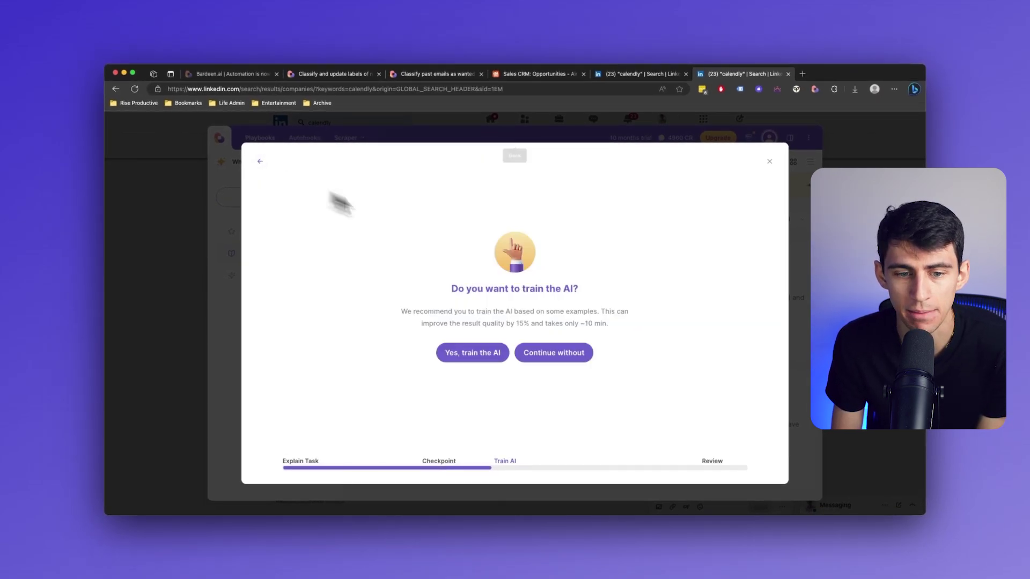
{"action": "left_click", "coordinate": [534, 359]}
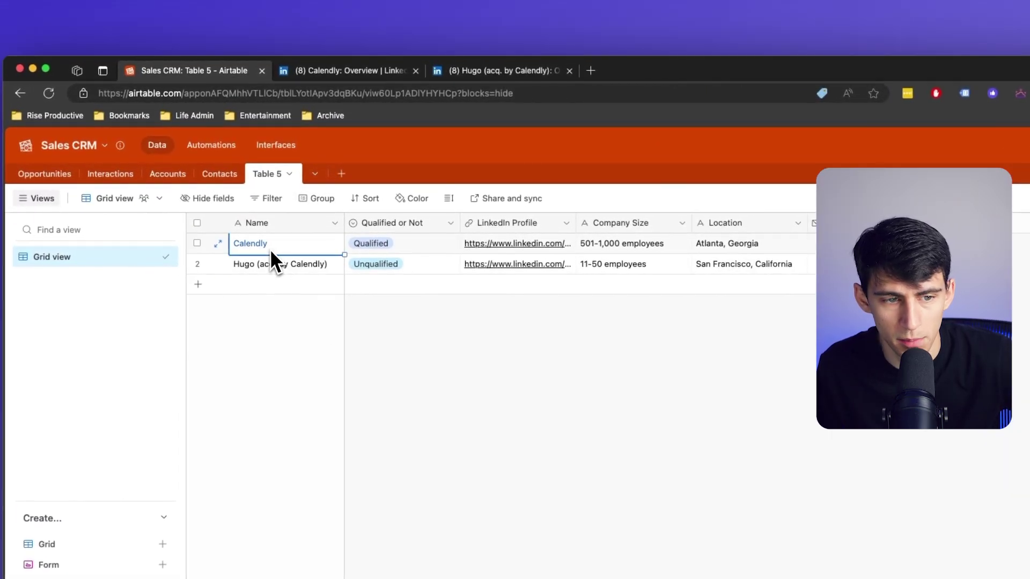
- Confirm Calendly's Atlanta, Georgia location and 501-1,000 employee size against its LinkedIn page
{"action": "left_click_drag", "start_coordinate": [269, 249], "coordinate": [715, 264]}
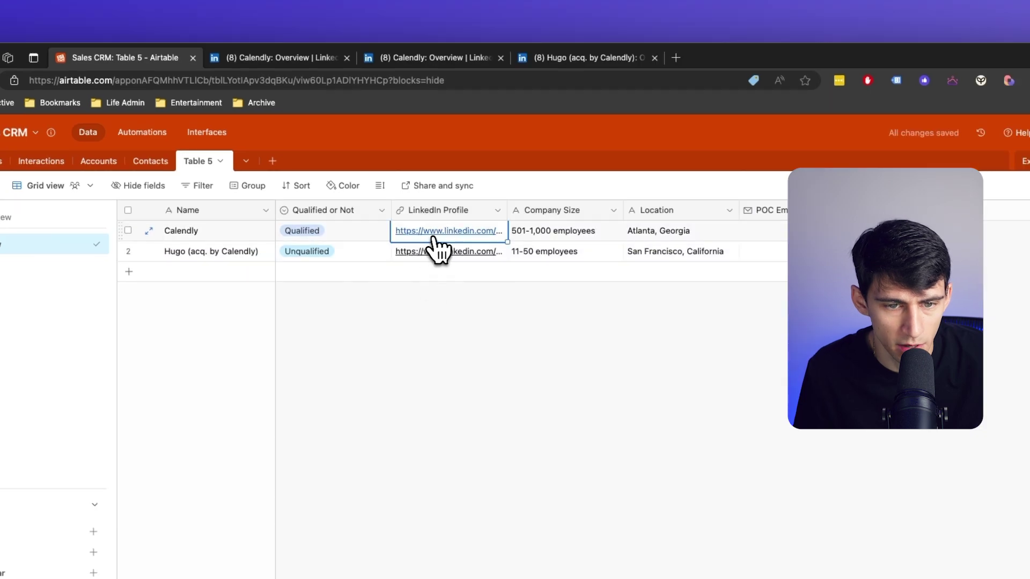
{"action": "left_click", "coordinate": [499, 252]}
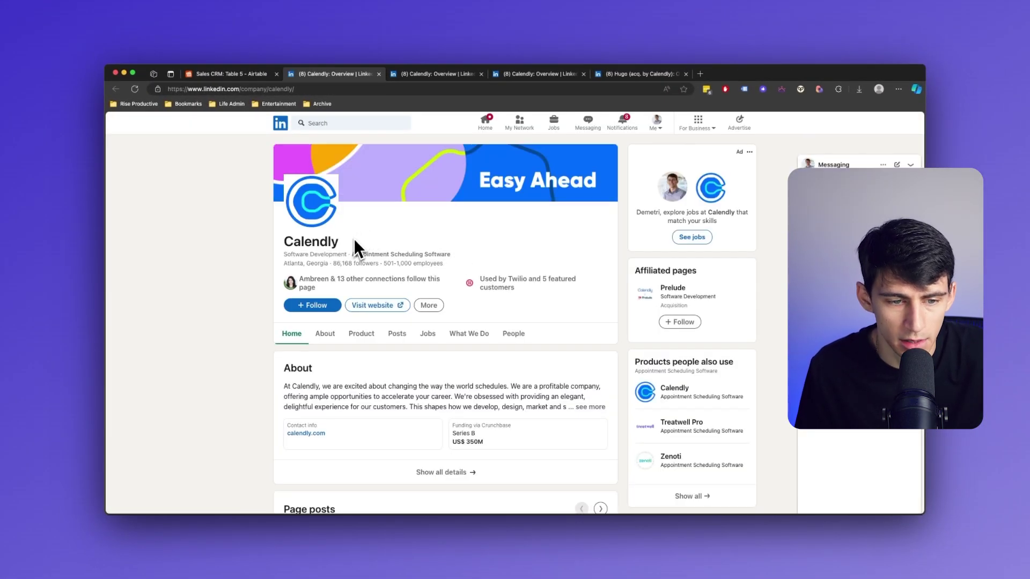
{"action": "triple_click", "coordinate": [331, 264]}
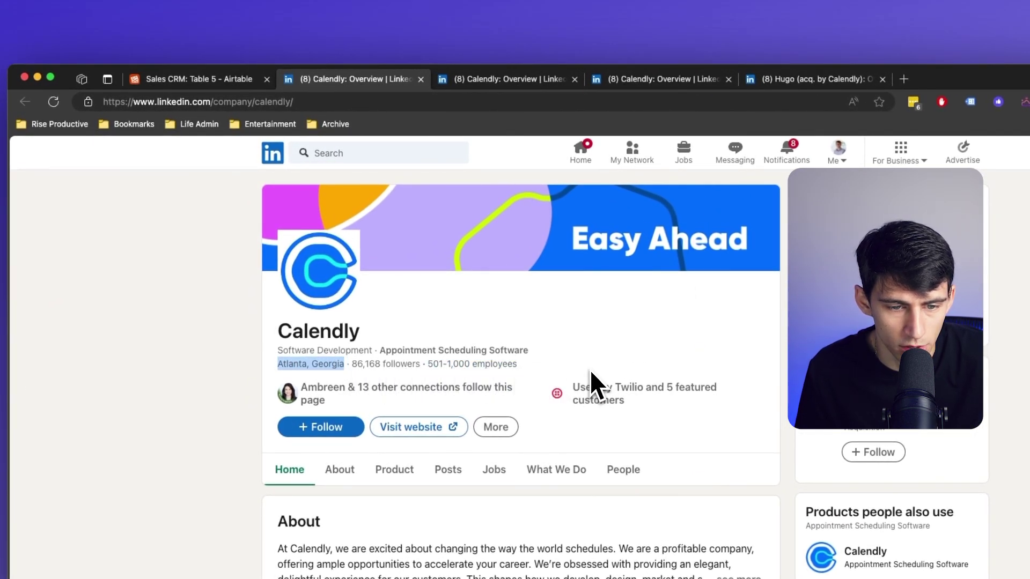
{"action": "left_click", "coordinate": [221, 86]}
{"action": "left_click", "coordinate": [616, 258]}
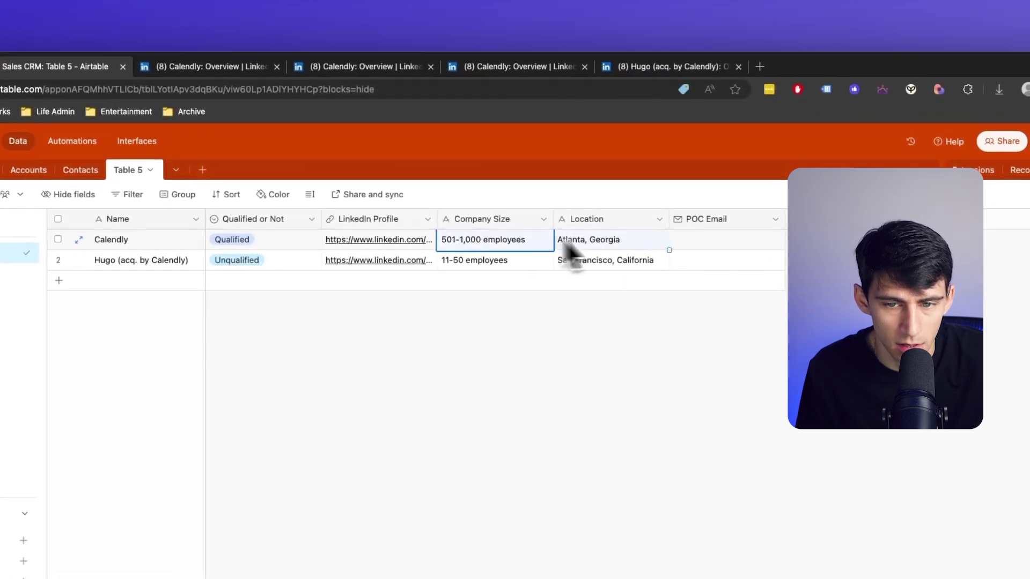
{"action": "key", "text": "Down"}
{"action": "key", "text": "Left"}
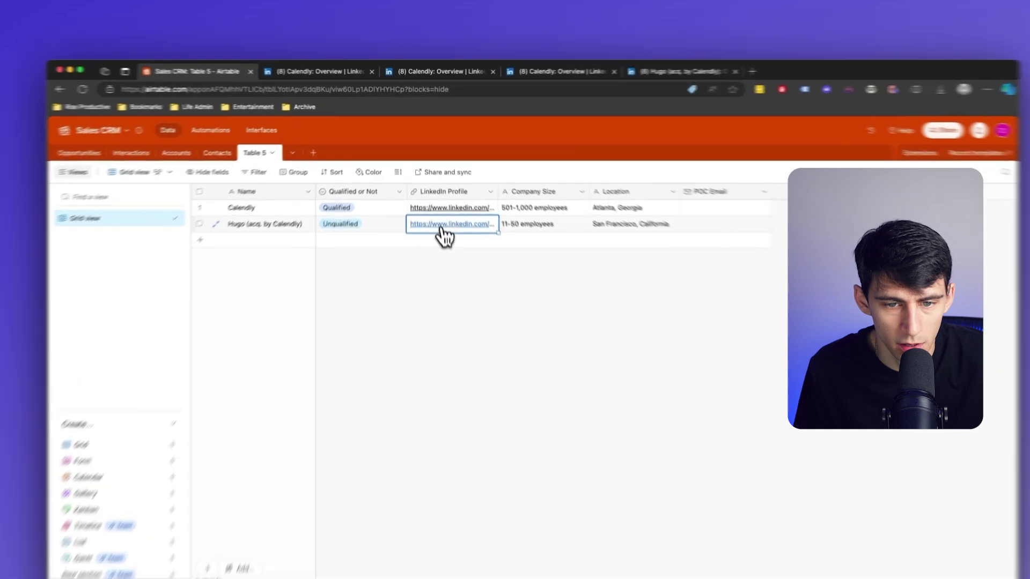
- Confirm Hugo's San Francisco, California location and 11-50 employees on LinkedIn, then review its Airtable row
{"action": "left_click", "coordinate": [447, 203]}
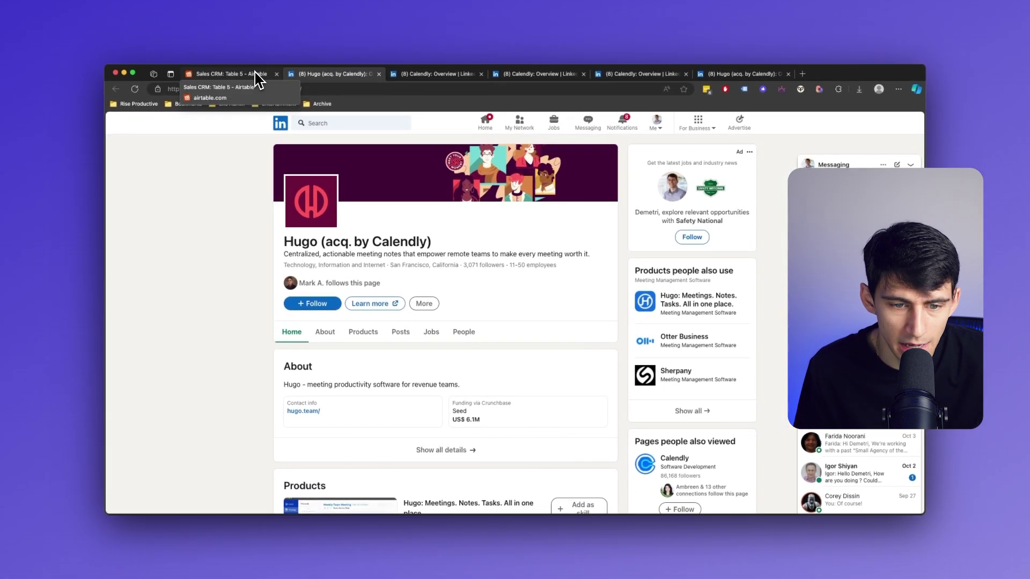
{"action": "left_click", "coordinate": [188, 7]}
{"action": "left_click", "coordinate": [333, 73]}
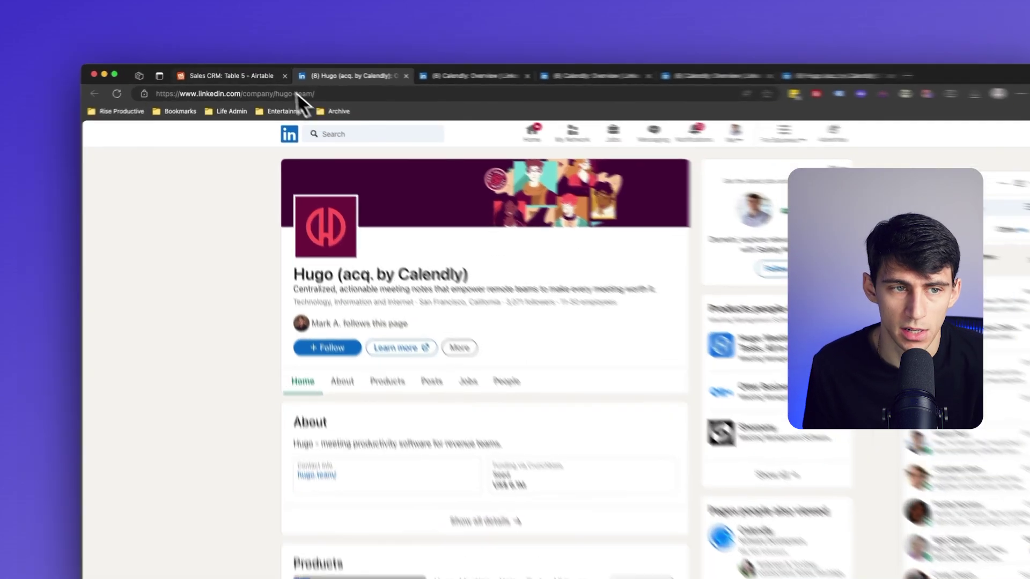
{"action": "left_click", "coordinate": [225, 73]}
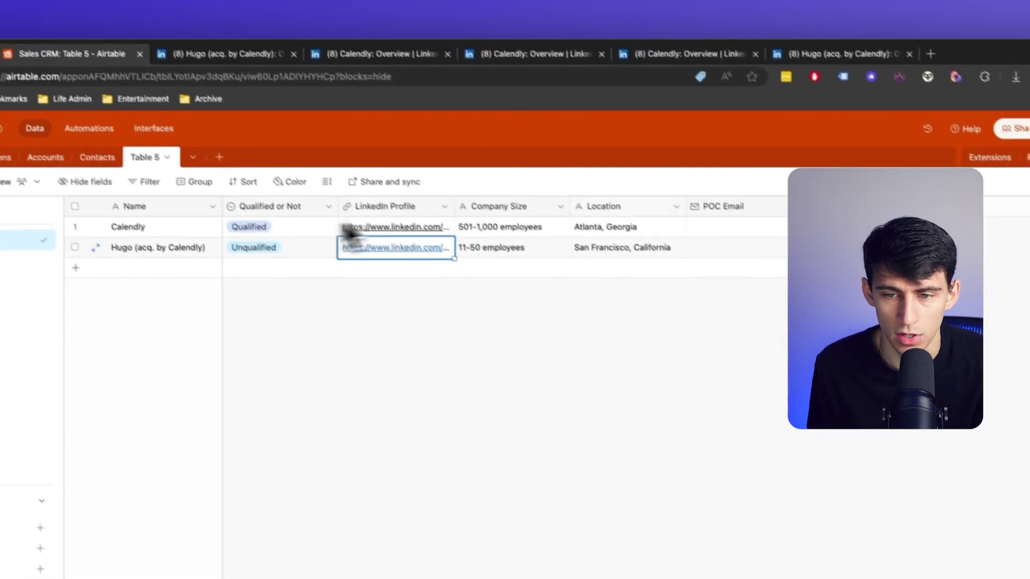
{"action": "left_click", "coordinate": [716, 226]}
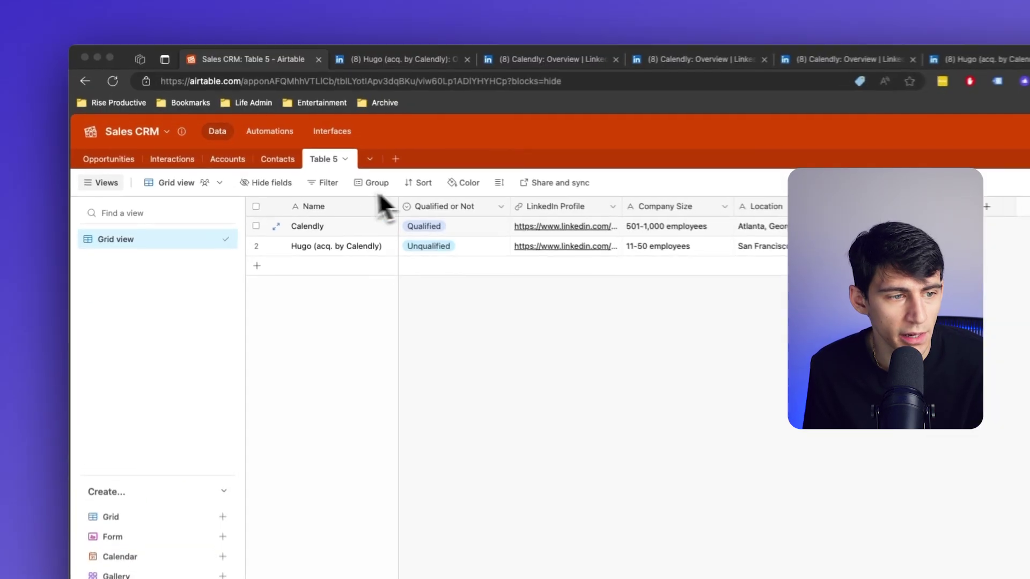
- Rename the grid view to All Items and duplicate it as Qualified Items
{"action": "left_click", "coordinate": [213, 240]}
{"action": "left_click", "coordinate": [263, 306]}
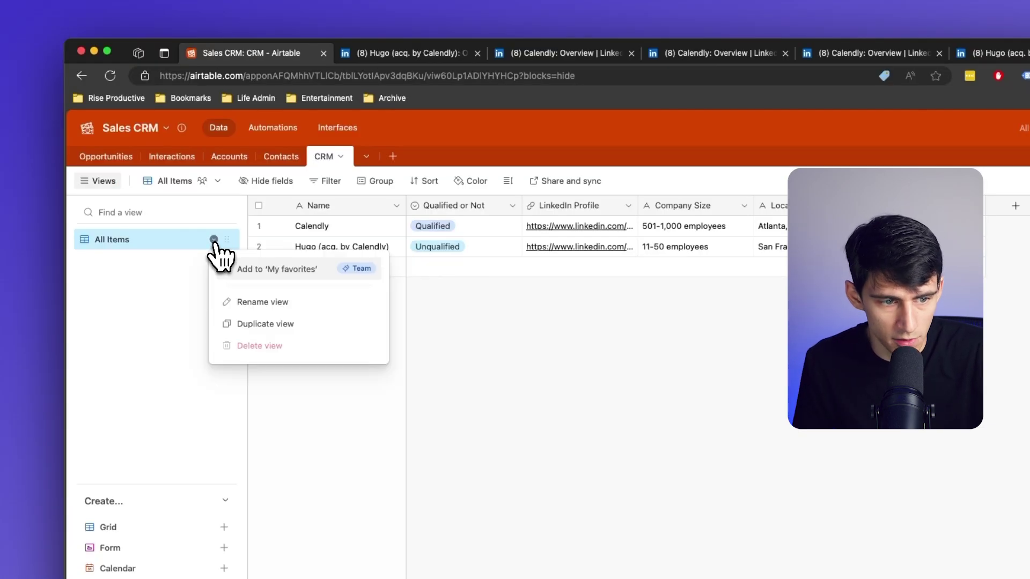
{"action": "left_click", "coordinate": [244, 324]}
{"action": "left_click", "coordinate": [215, 260]}
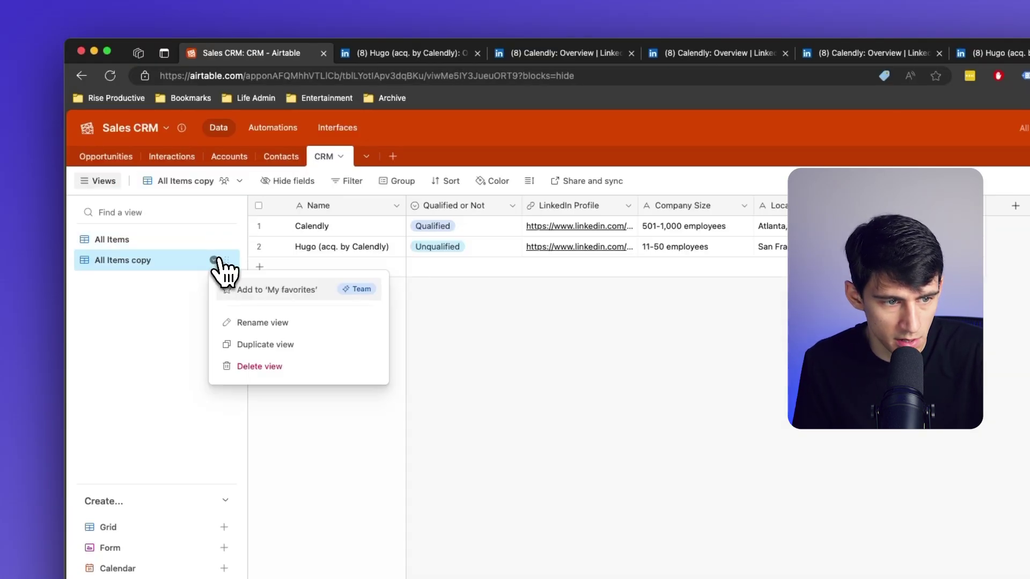
{"action": "left_click", "coordinate": [259, 324]}
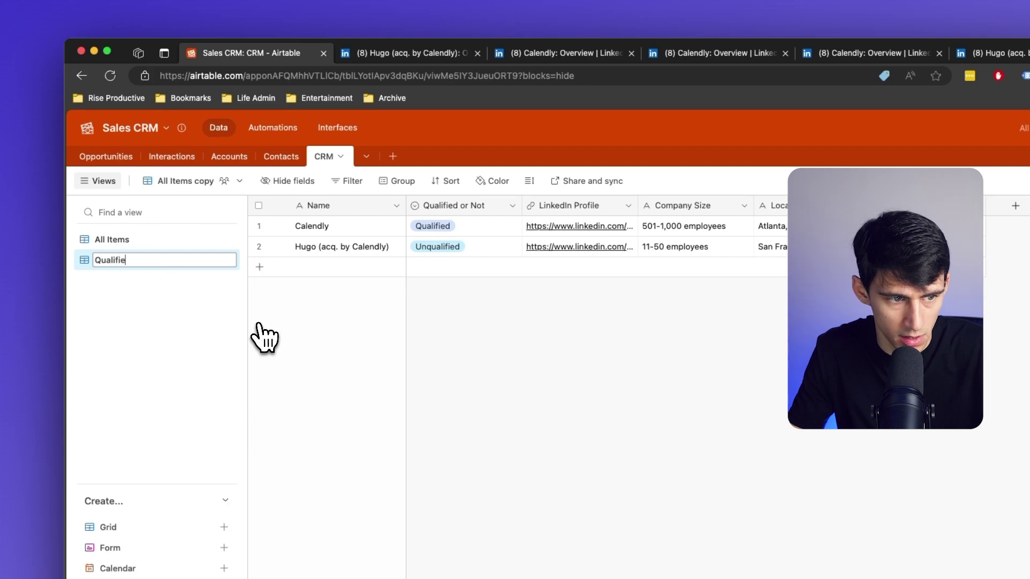
- Filter Qualified Items to 'Qualified or Not is Qualified' and compare it with All Items
{"action": "left_click", "coordinate": [348, 183]}
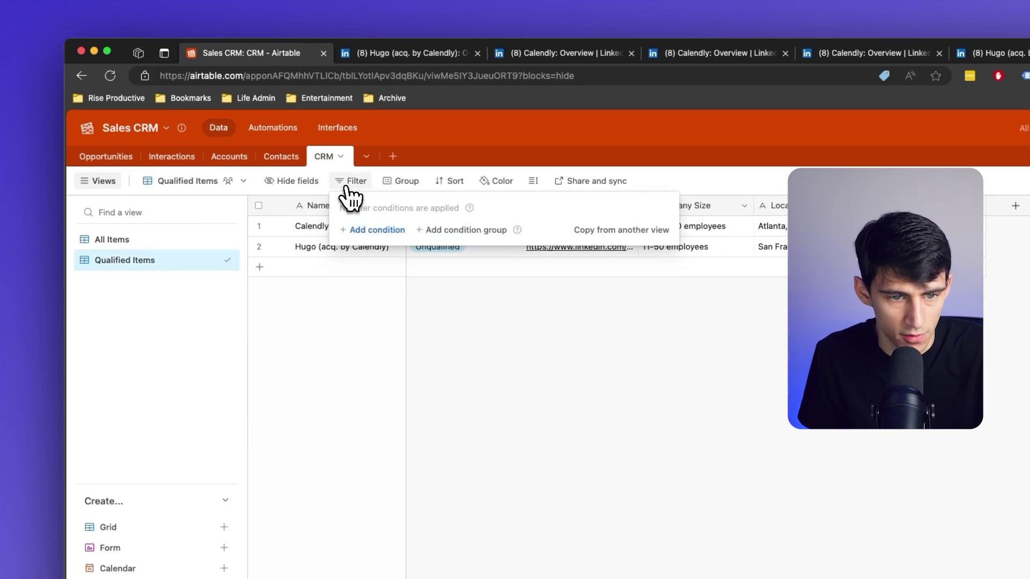
{"action": "left_click", "coordinate": [375, 230]}
{"action": "left_click", "coordinate": [400, 227]}
{"action": "left_click", "coordinate": [405, 291]}
{"action": "left_click", "coordinate": [625, 229]}
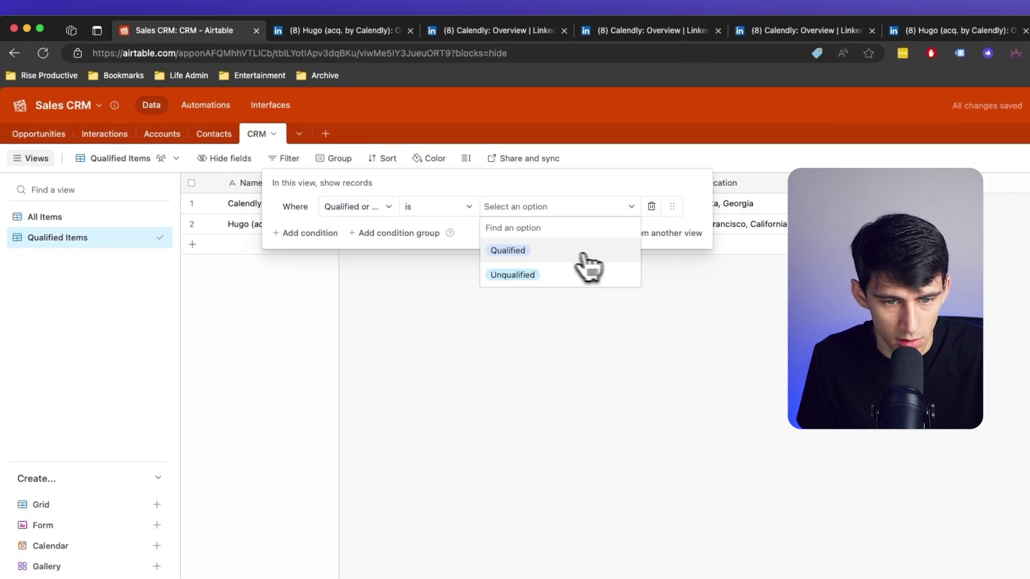
{"action": "left_click", "coordinate": [612, 270]}
{"action": "left_click", "coordinate": [544, 266]}
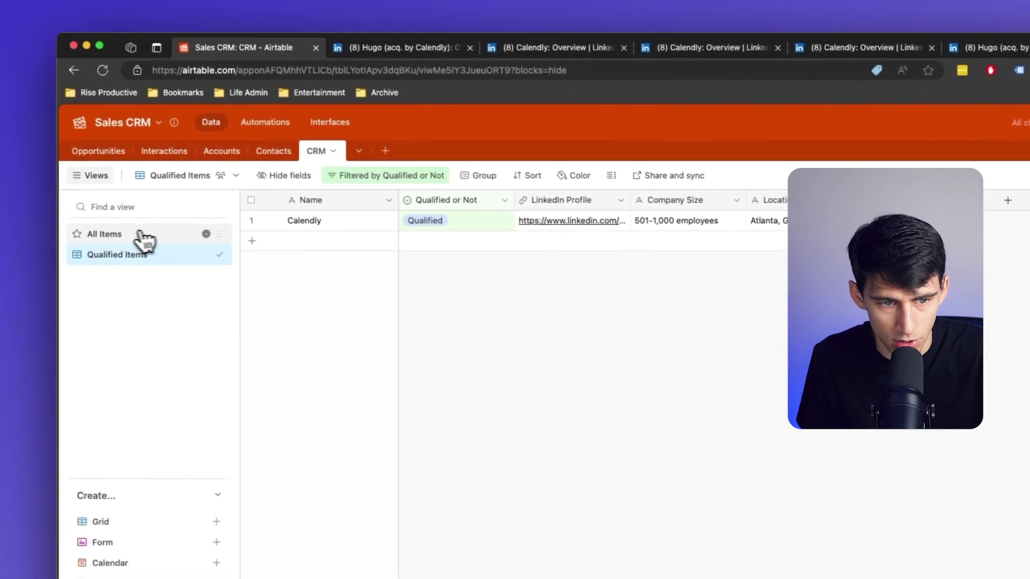
{"action": "left_click", "coordinate": [44, 217]}
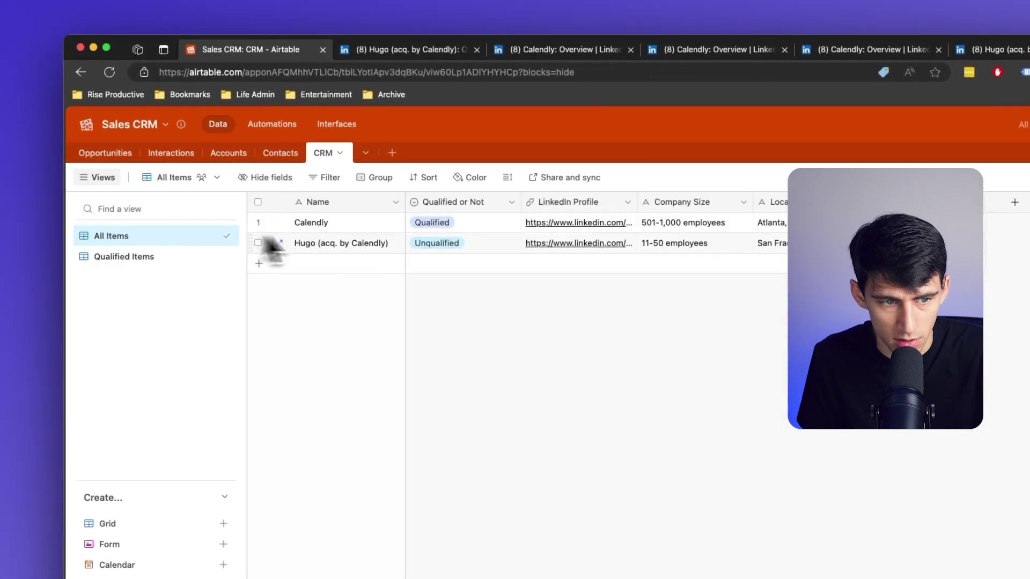
{"action": "left_click", "coordinate": [129, 257]}
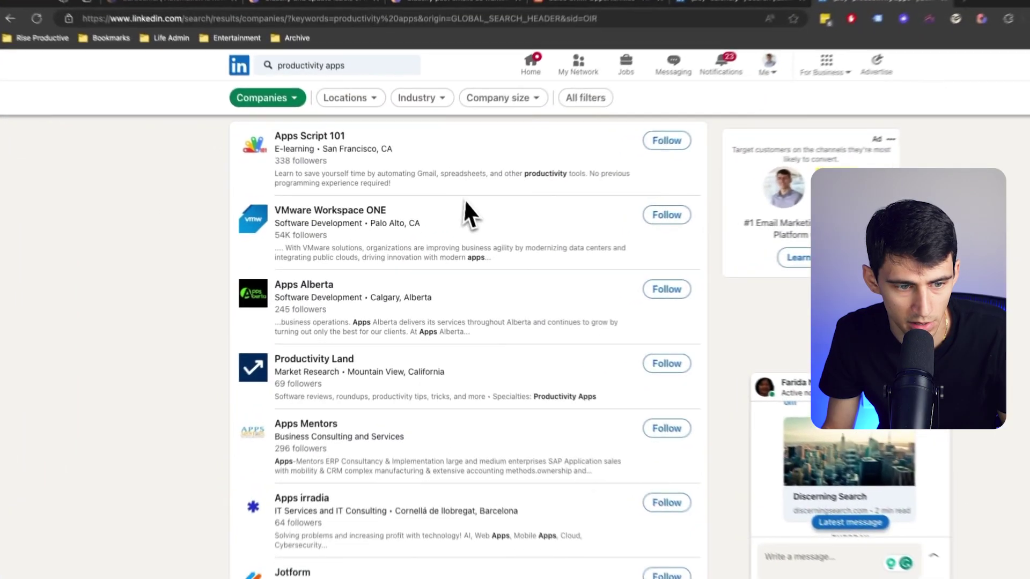
- Scroll through the 'productivity apps' company results showing Jotform, Hubstaff, Calendly and Productivity Anywhere
{"action": "scroll", "coordinate": [462, 229], "scroll_direction": "down", "scroll_amount": 8}
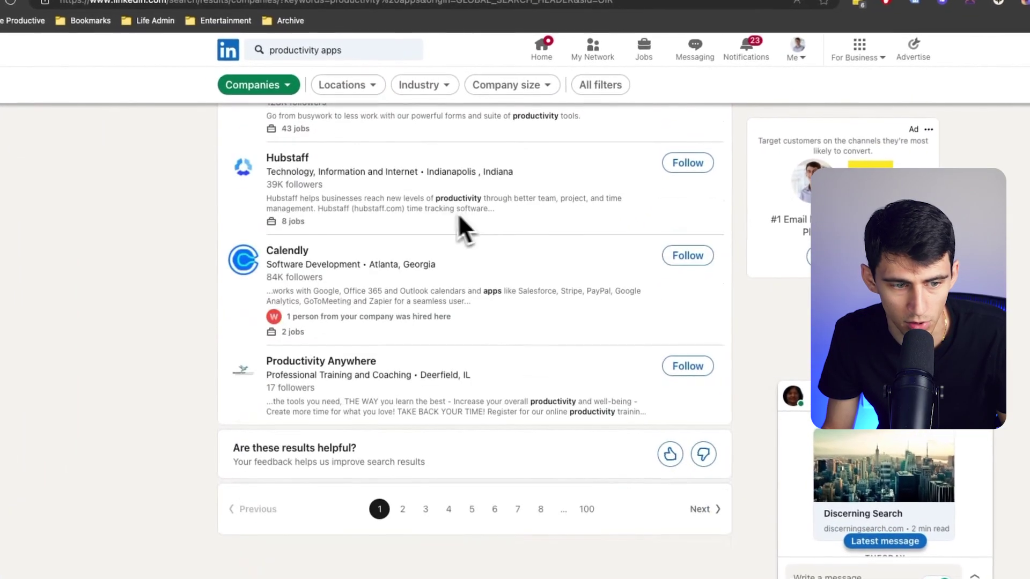
{"action": "scroll", "coordinate": [654, 274], "scroll_direction": "up", "scroll_amount": 2}
{"action": "scroll", "coordinate": [654, 273], "scroll_direction": "up", "scroll_amount": 8}
{"action": "scroll", "coordinate": [649, 270], "scroll_direction": "down", "scroll_amount": 7}
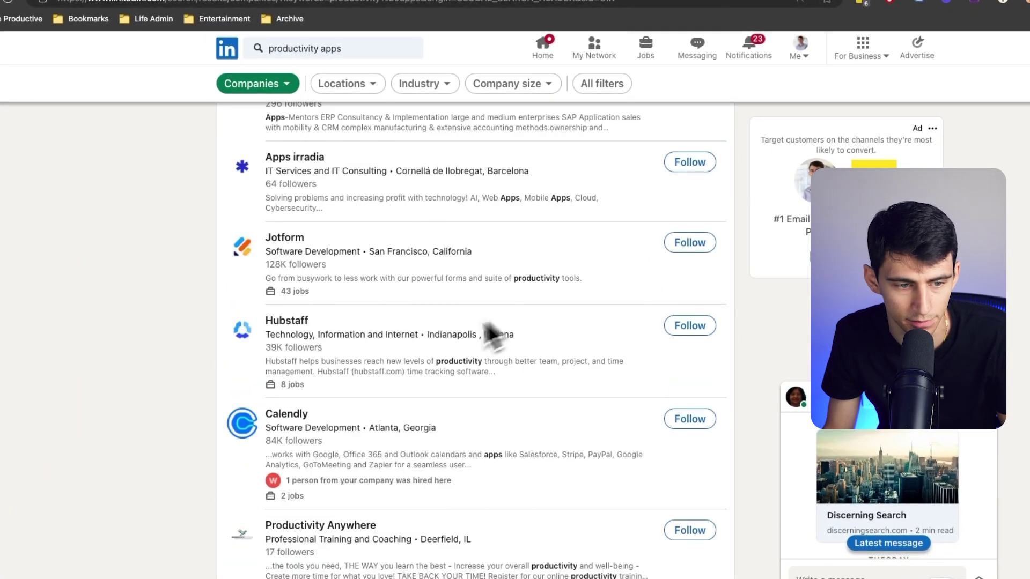